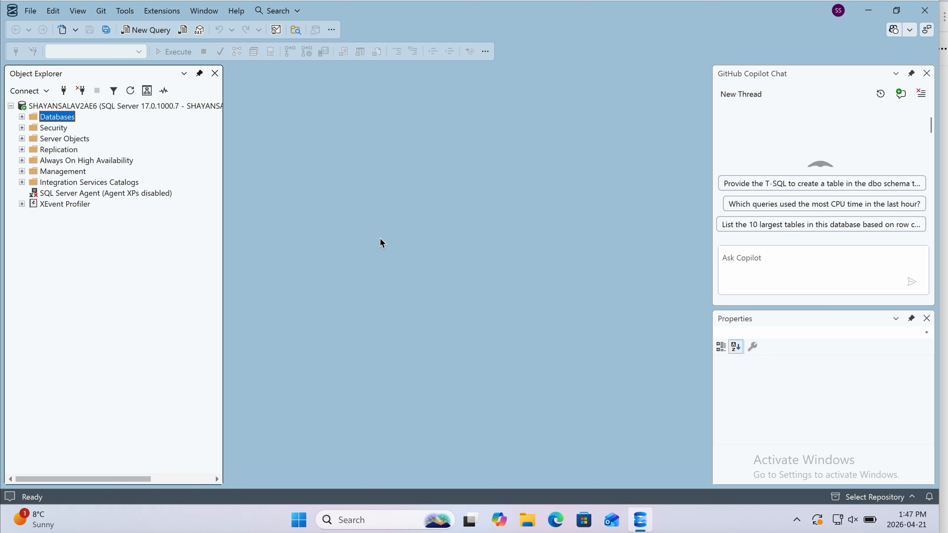
Run CREATE DATABASE HydrologyProject in a new query, and refresh and expand the server's Databases folder.
{"action": "left_click", "coordinate": [140, 33]}
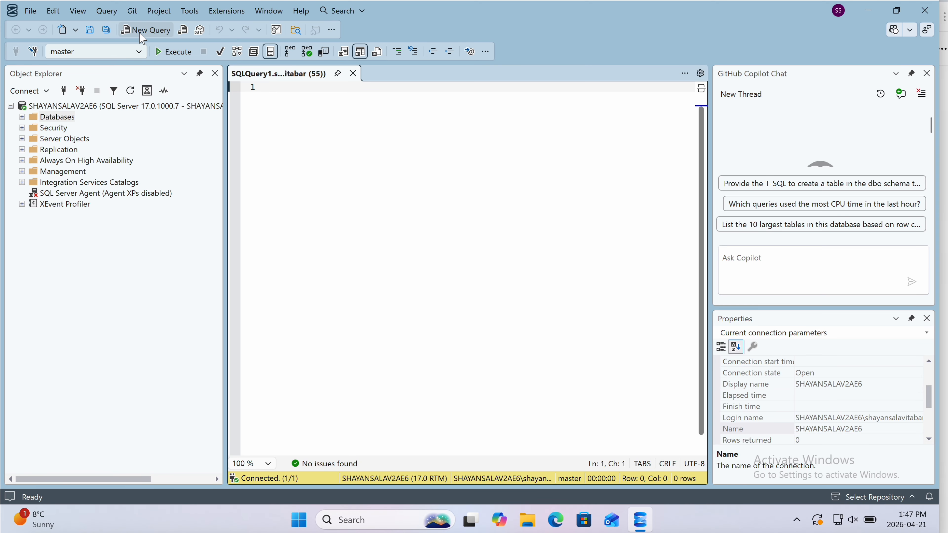
{"action": "type", "text": "C"}
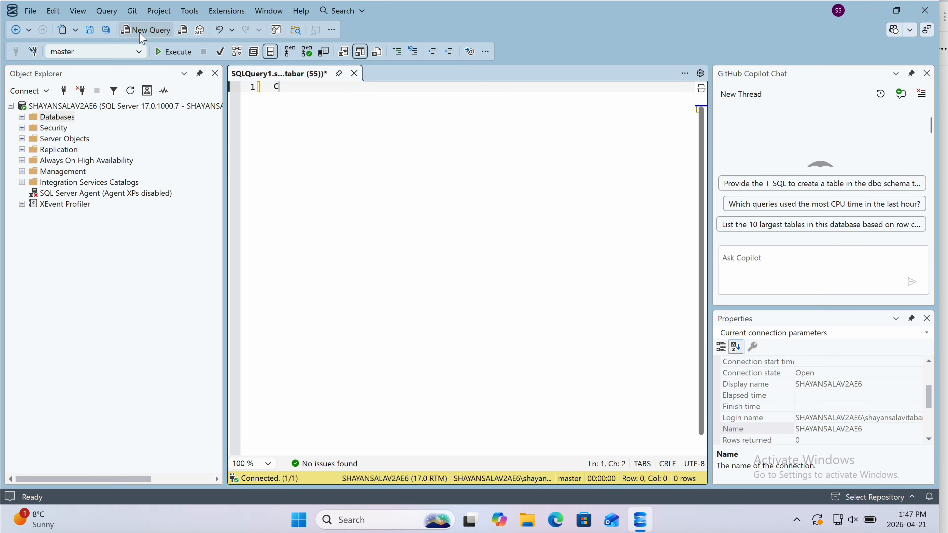
{"action": "type", "text": "REATE DATABASE"}
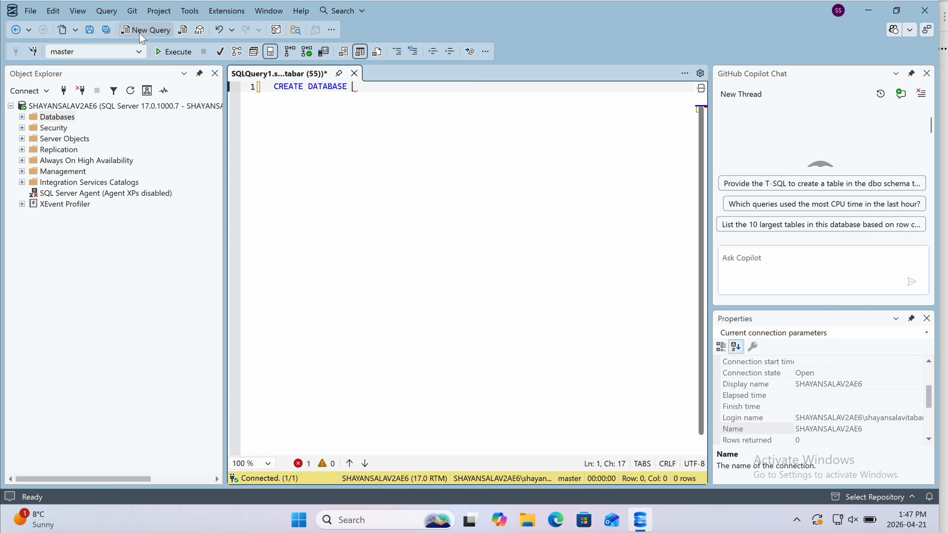
{"action": "type", "text": " Hydrology"}
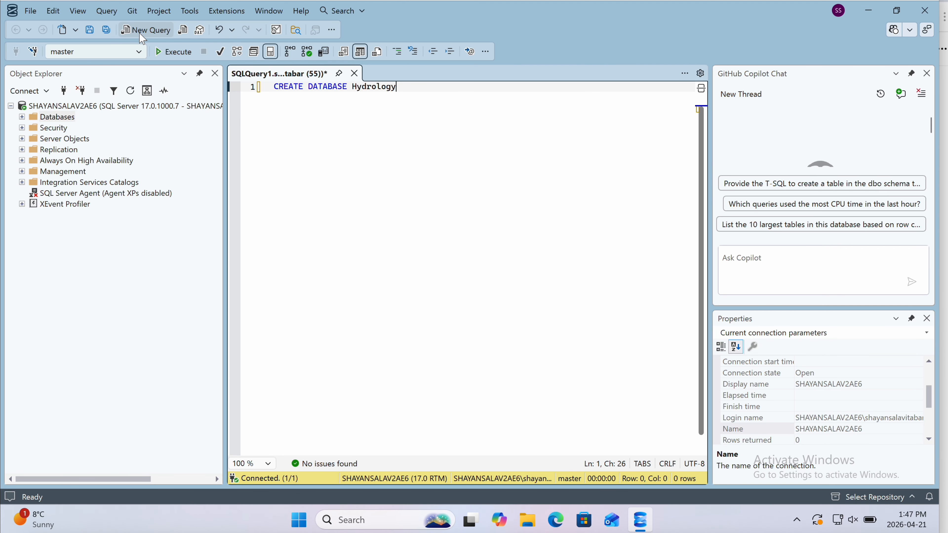
{"action": "type", "text": "Project"}
{"action": "left_click", "coordinate": [166, 57]}
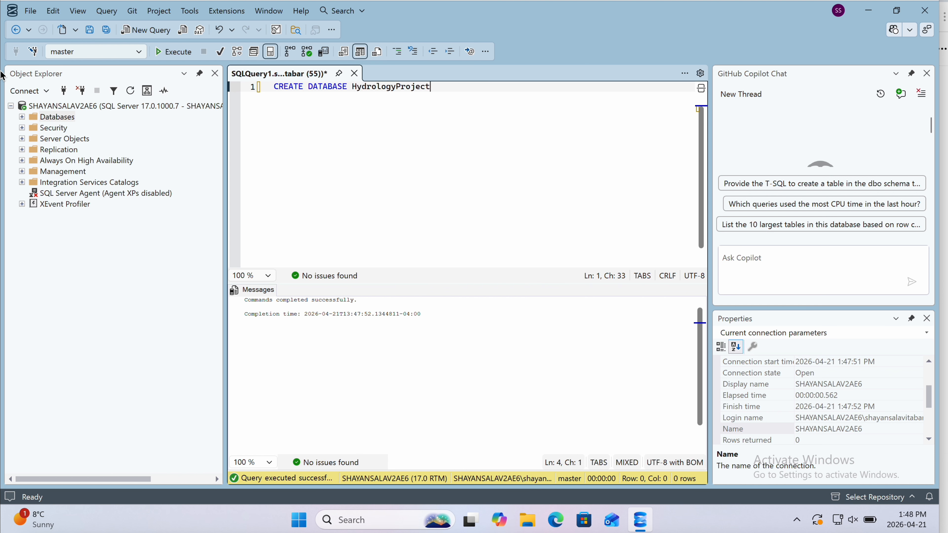
{"action": "left_click", "coordinate": [133, 94]}
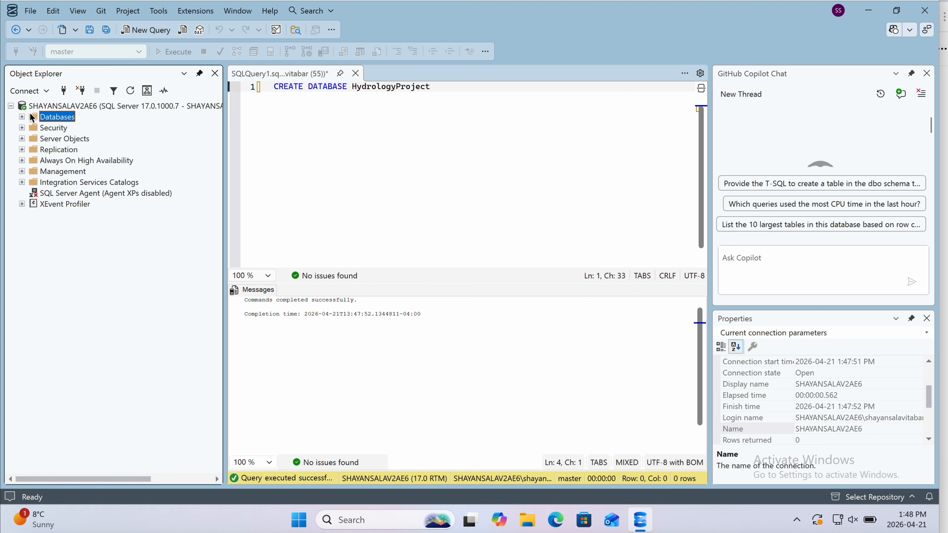
{"action": "left_click", "coordinate": [22, 117]}
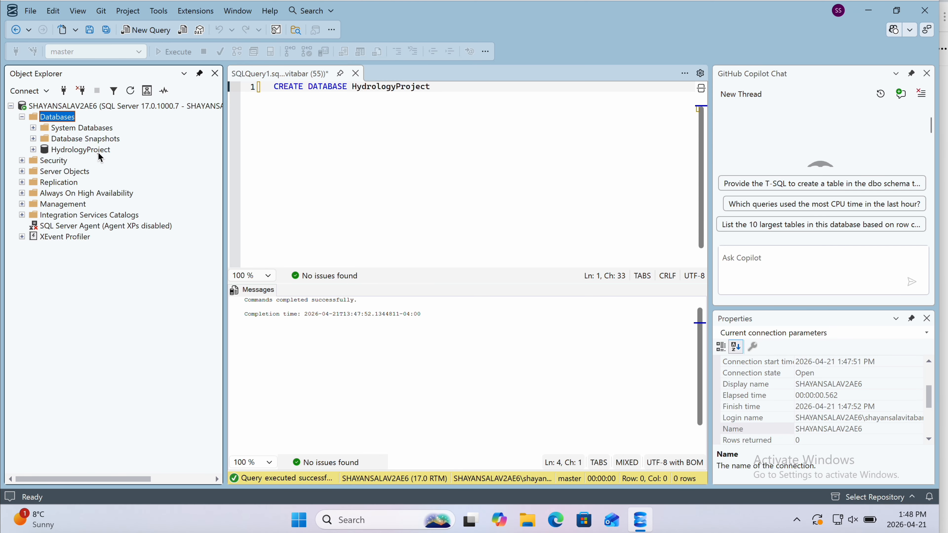
Start a flat file import into the HydrologyProject database with station_metadata_historical.csv as the input file.
{"action": "right_click", "coordinate": [98, 153]}
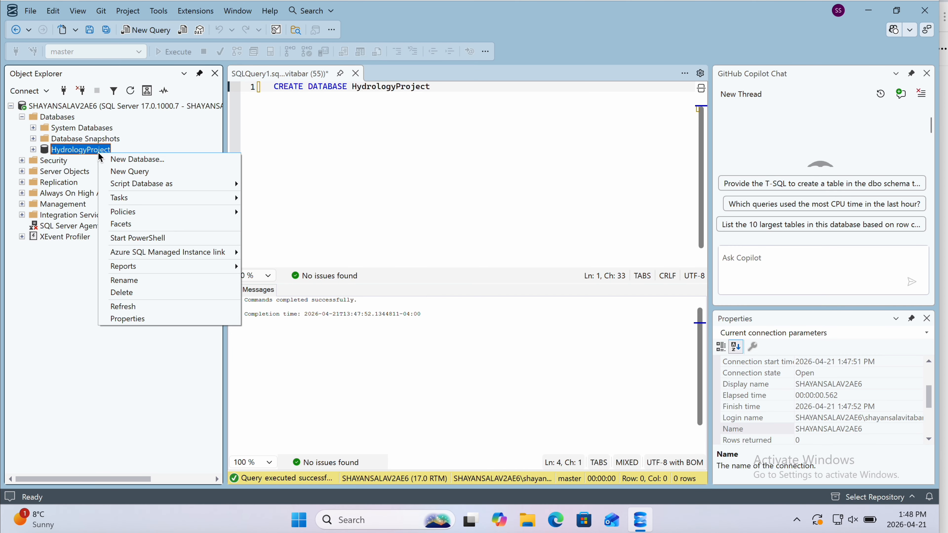
{"action": "mouse_move", "coordinate": [176, 199]}
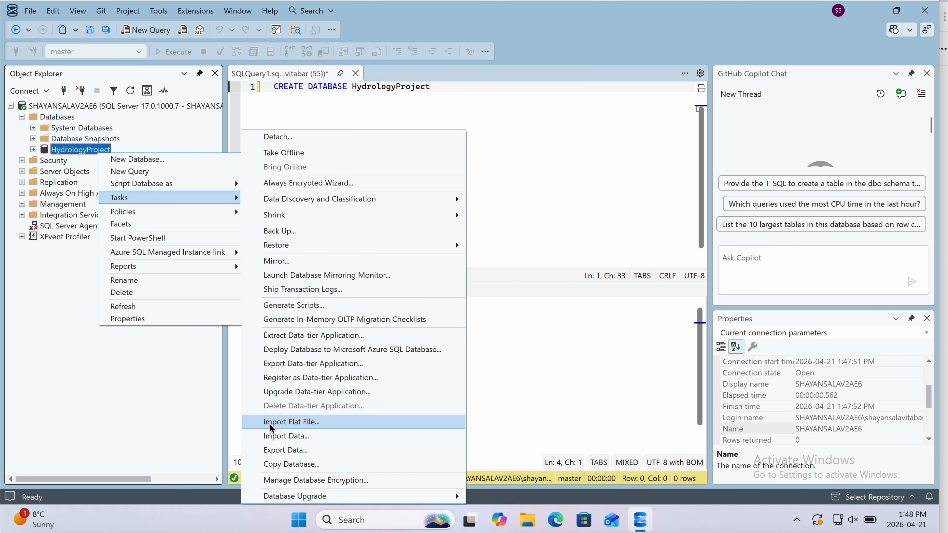
{"action": "left_click", "coordinate": [325, 428]}
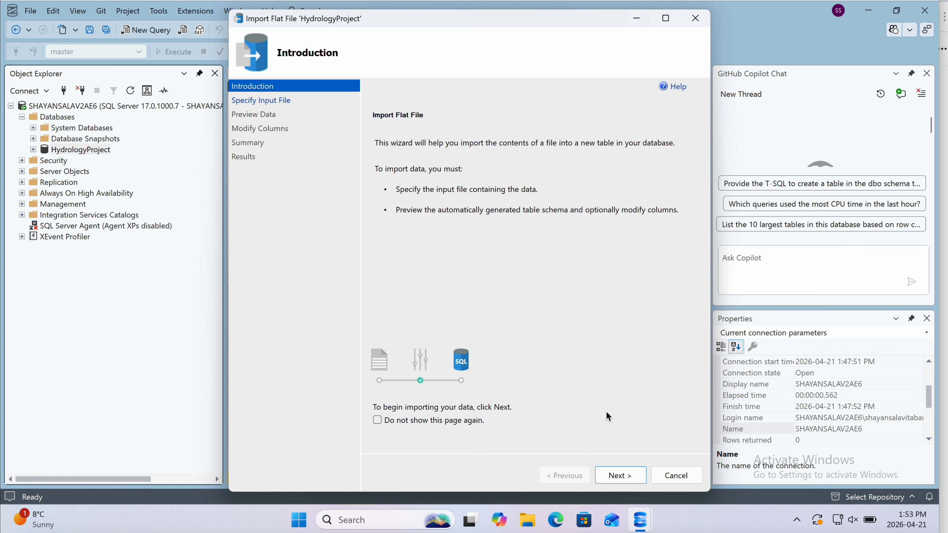
{"action": "left_click", "coordinate": [616, 474]}
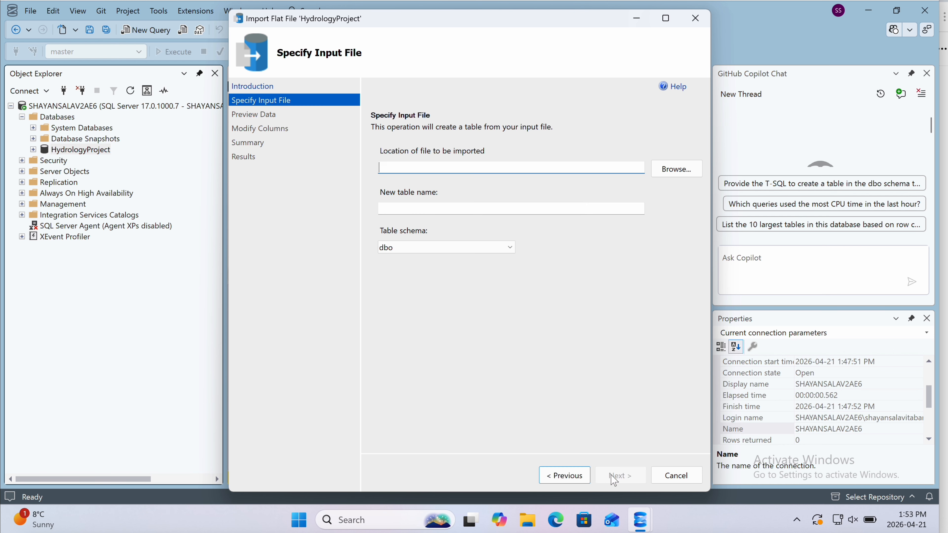
{"action": "left_click", "coordinate": [665, 175]}
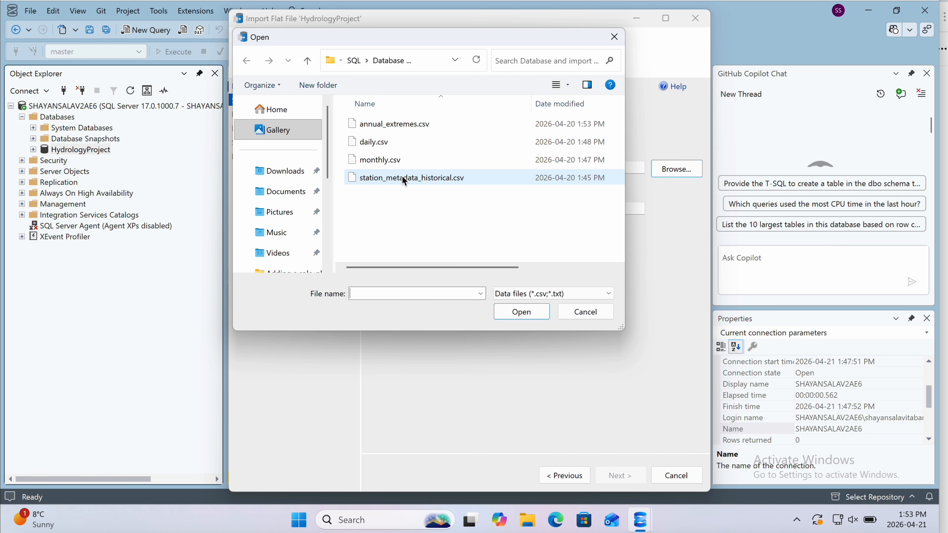
{"action": "left_click", "coordinate": [365, 185]}
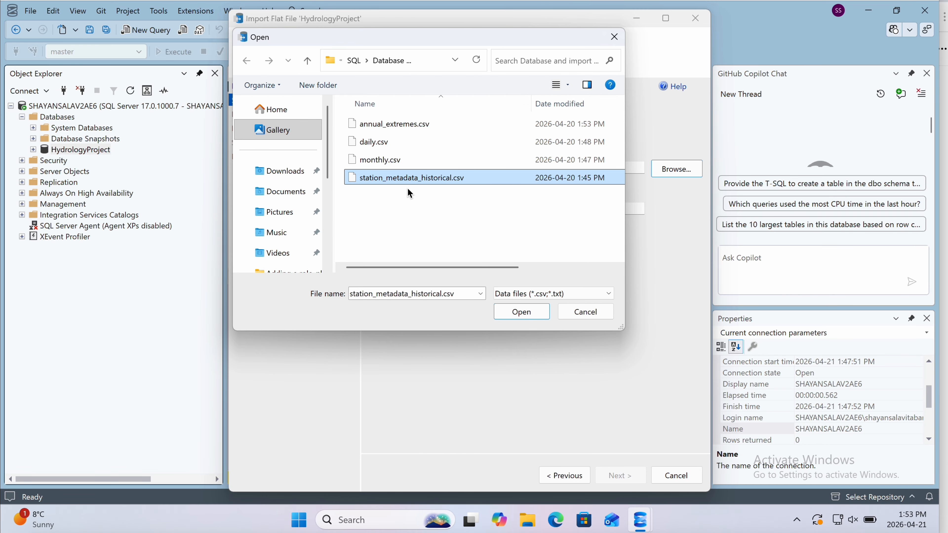
{"action": "left_click", "coordinate": [521, 316]}
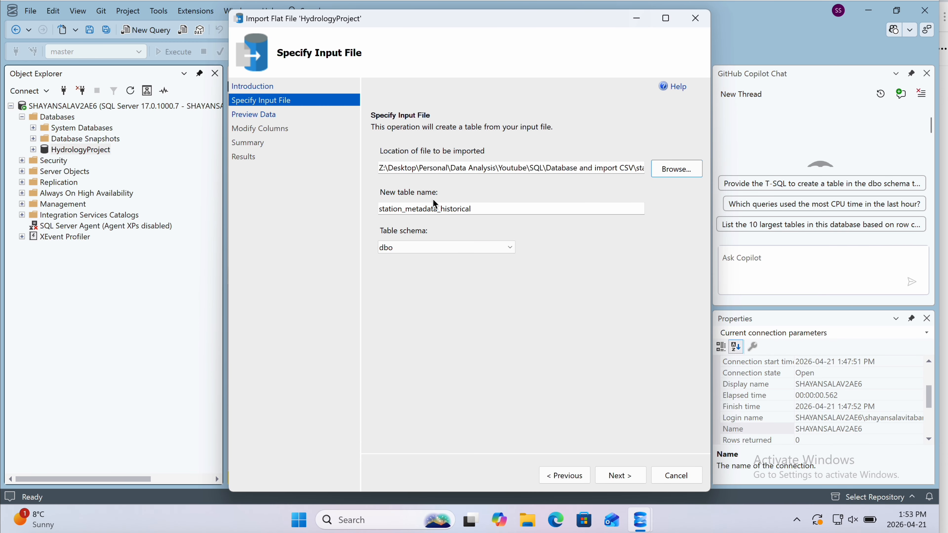
Accept the table name station_metadata_historical and schema dbo, review the data preview, and proceed to the column settings.
{"action": "left_click", "coordinate": [481, 208]}
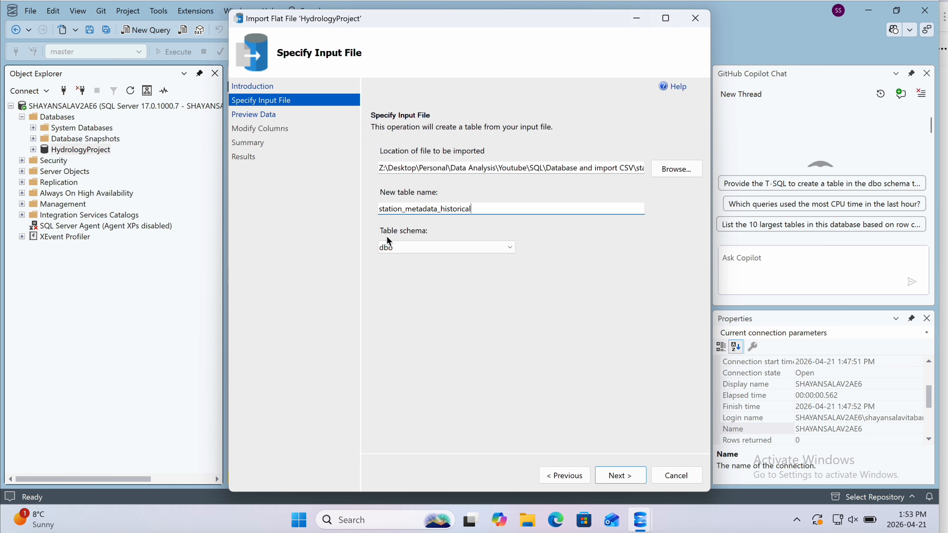
{"action": "left_click", "coordinate": [389, 249]}
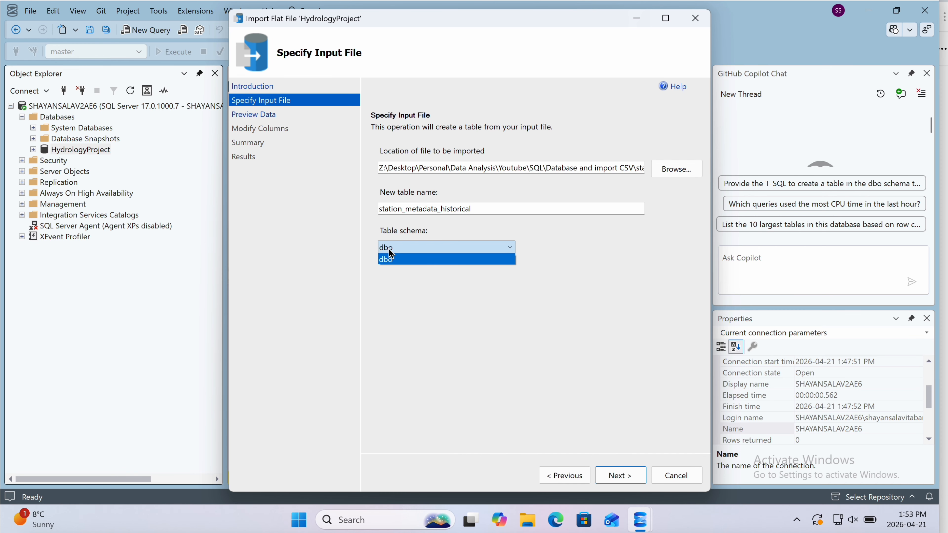
{"action": "left_click", "coordinate": [631, 476]}
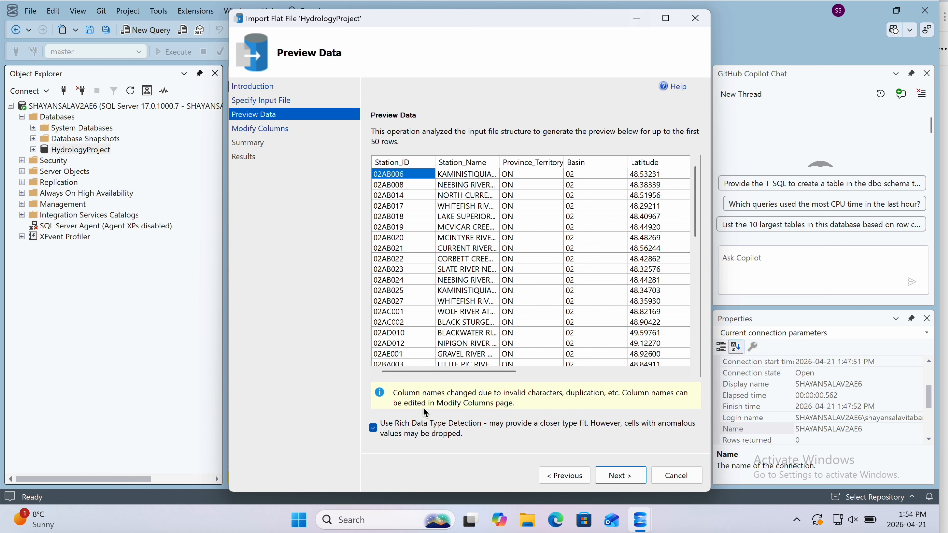
{"action": "left_click_drag", "start_coordinate": [459, 375], "coordinate": [384, 377]}
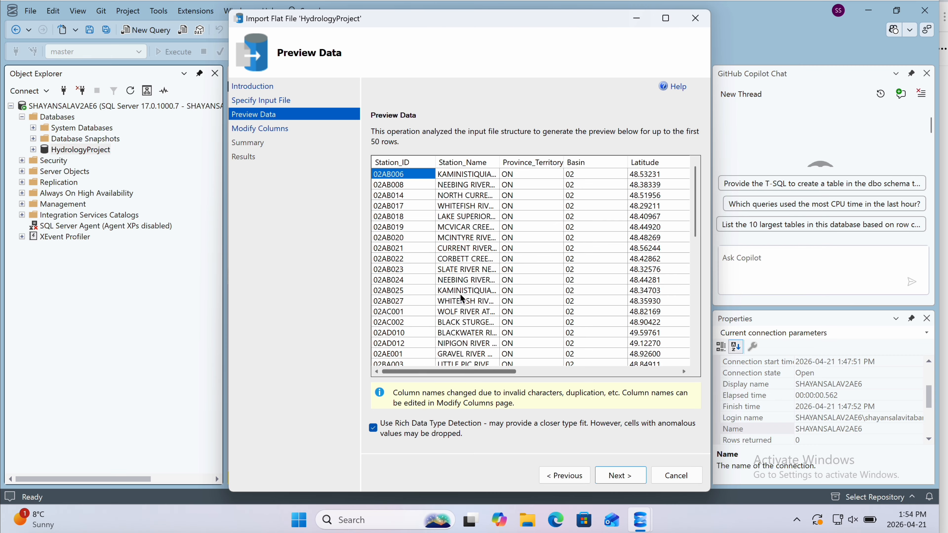
{"action": "scroll", "coordinate": [478, 274], "scroll_direction": "down", "scroll_amount": 2}
{"action": "scroll", "coordinate": [478, 275], "scroll_direction": "up", "scroll_amount": 2}
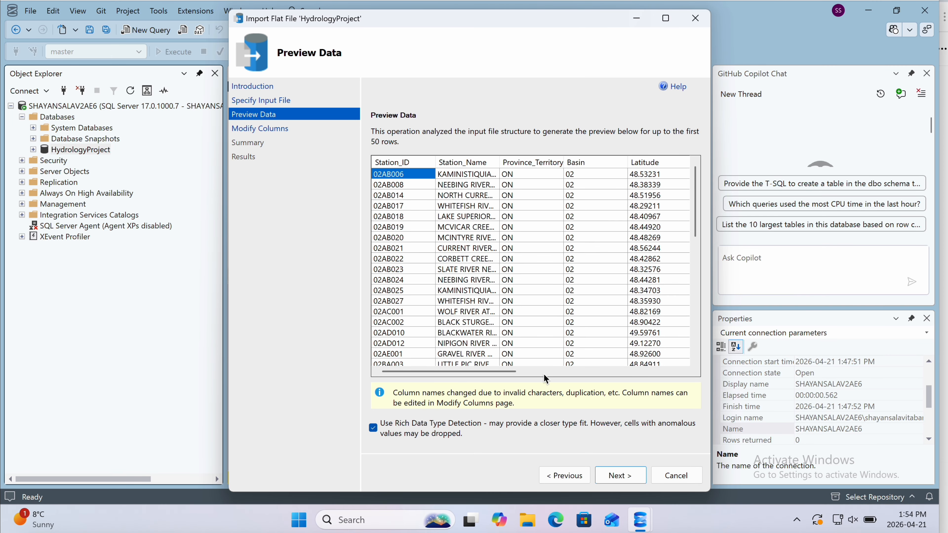
{"action": "left_click", "coordinate": [625, 477]}
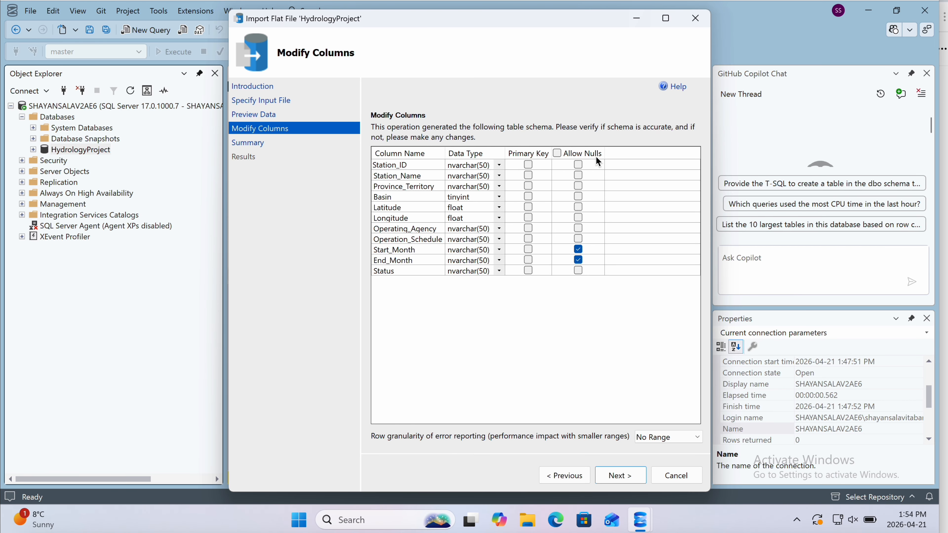
Allow nulls for all columns and set the Station_Name data type to nvarchar(MAX).
{"action": "left_click", "coordinate": [557, 153]}
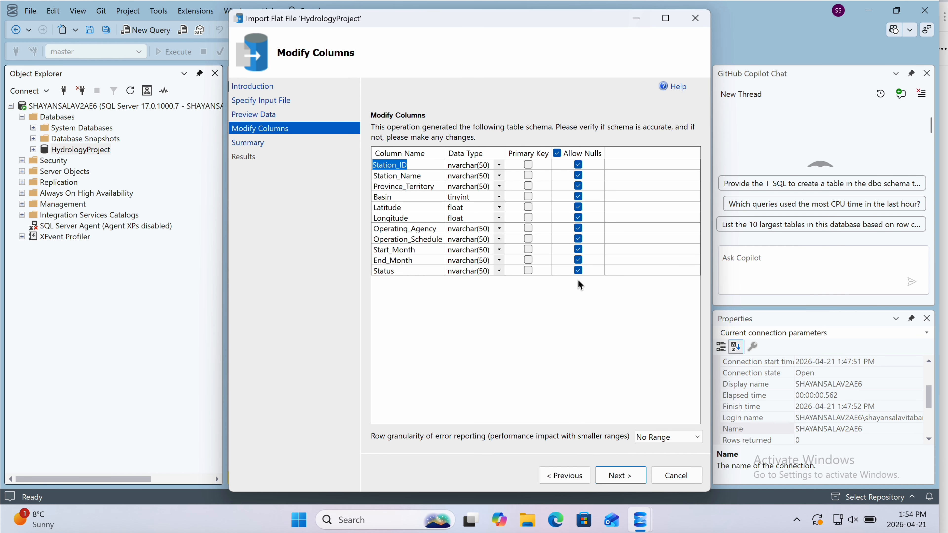
{"action": "left_click", "coordinate": [384, 175]}
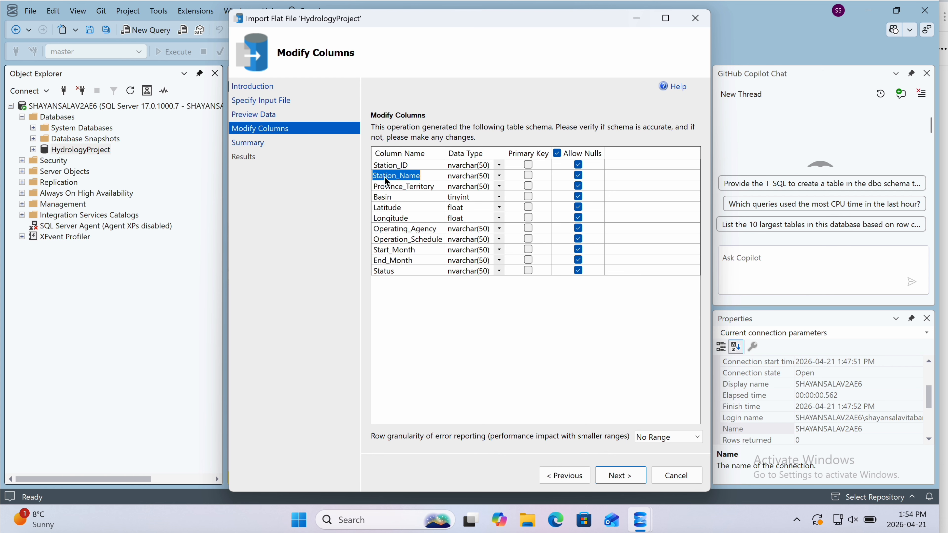
{"action": "left_click", "coordinate": [499, 176]}
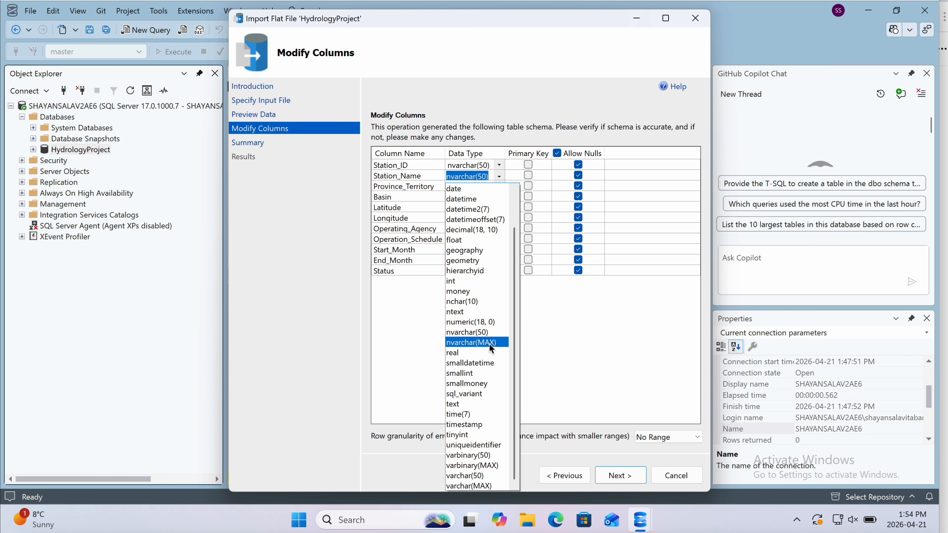
{"action": "left_click", "coordinate": [489, 344]}
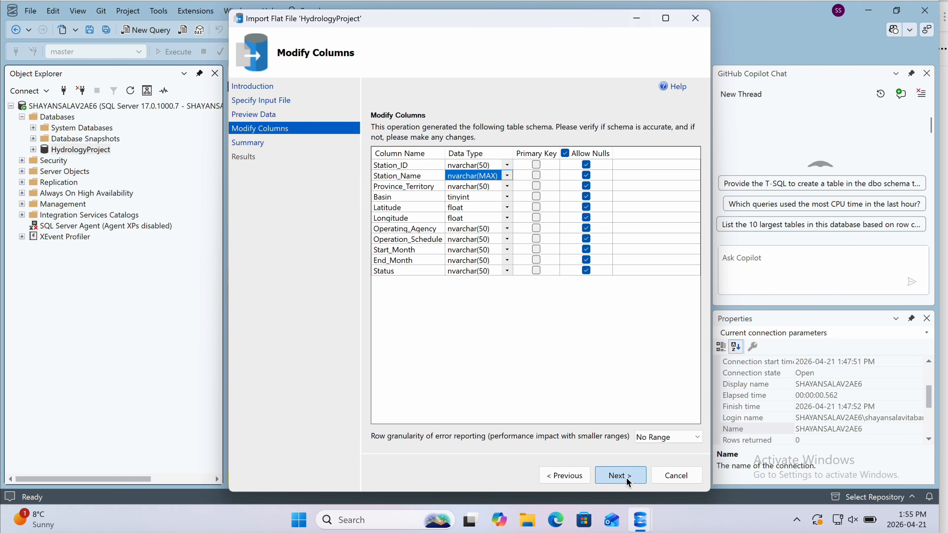
Accept the column settings and import summary, run the station metadata import, and close the wizard.
{"action": "left_click", "coordinate": [626, 479]}
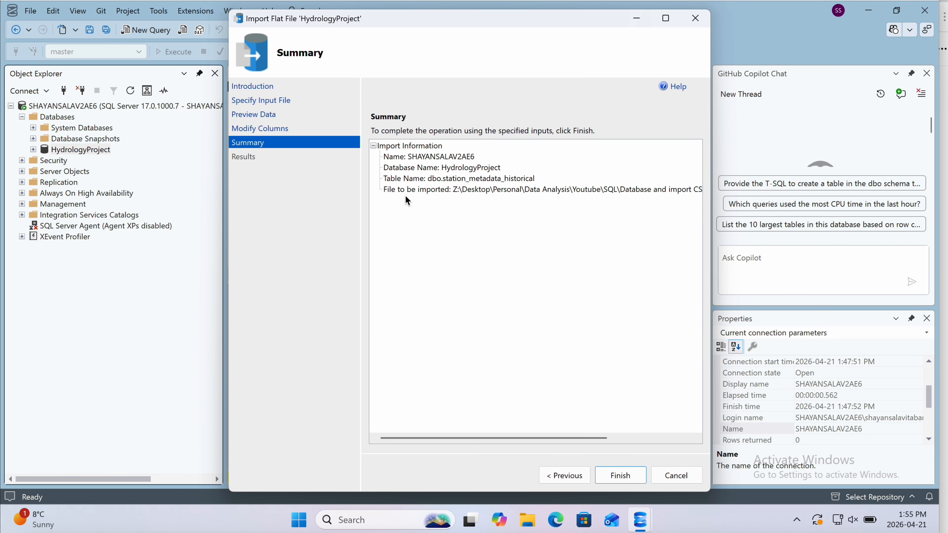
{"action": "left_click", "coordinate": [623, 478]}
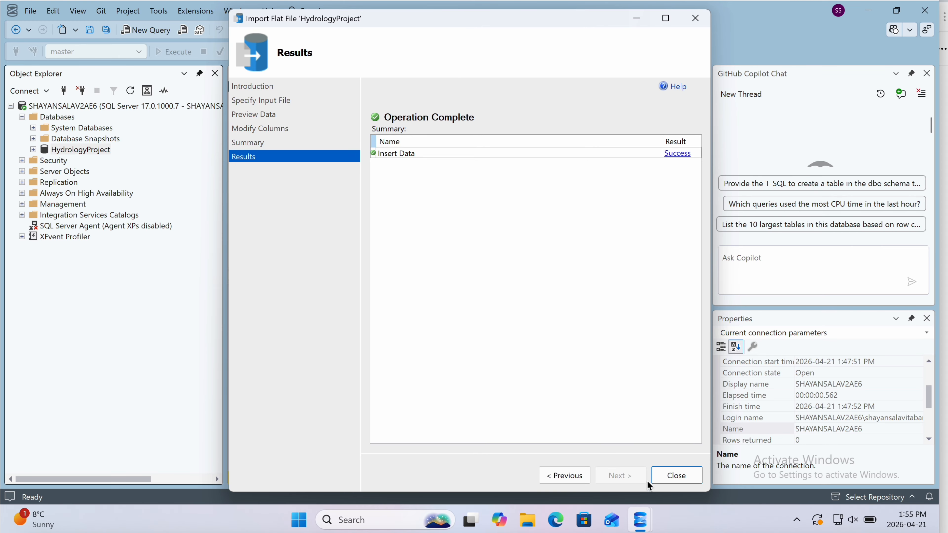
{"action": "left_click", "coordinate": [678, 477]}
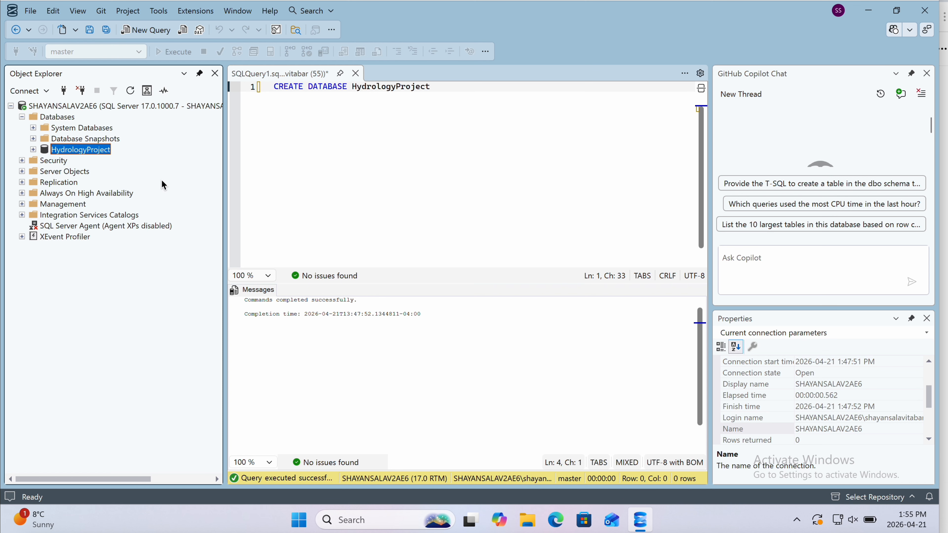
Refresh the object tree and expand the HydrologyProject database's Tables folder to check the imported table.
{"action": "left_click", "coordinate": [131, 92]}
{"action": "left_click", "coordinate": [33, 149]}
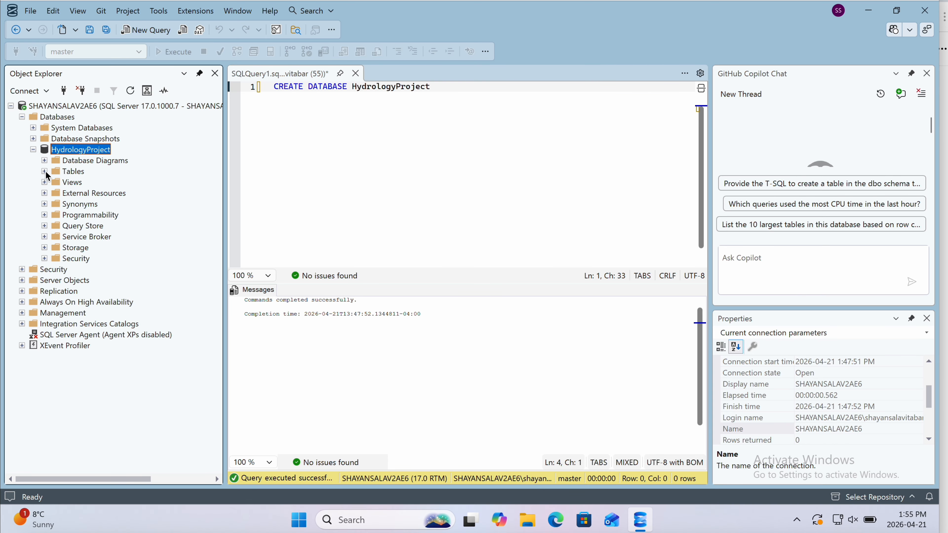
{"action": "left_click", "coordinate": [45, 171]}
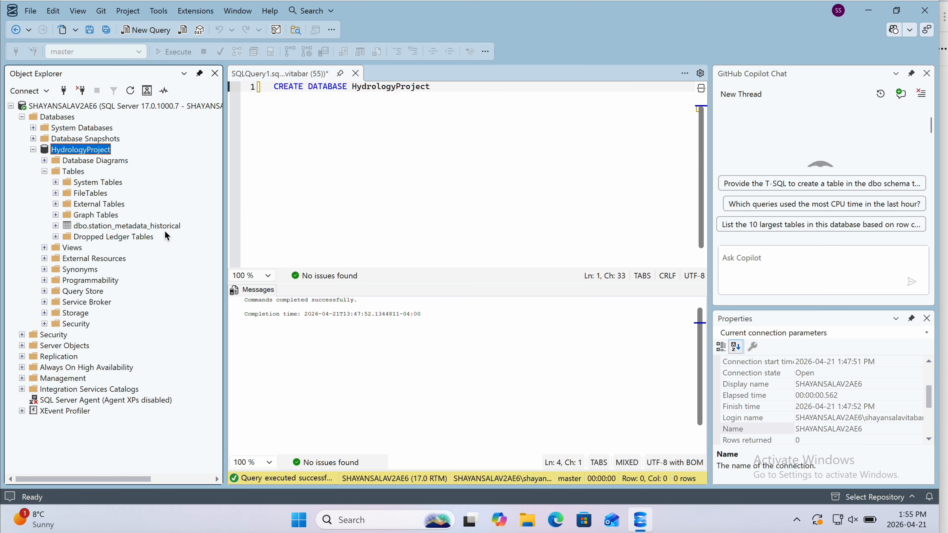
Start another flat file import into HydrologyProject with annual_extremes.csv as the input file.
{"action": "right_click", "coordinate": [75, 152]}
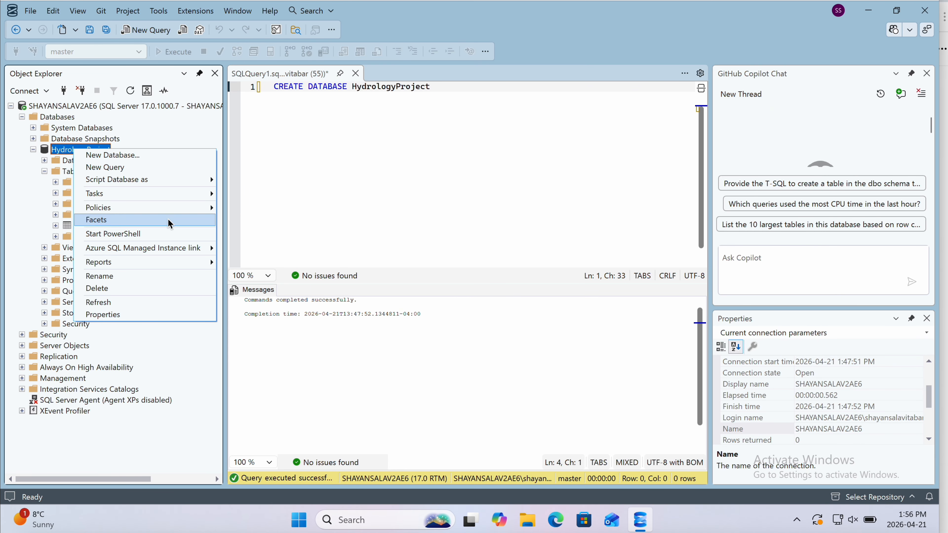
{"action": "mouse_move", "coordinate": [182, 198]}
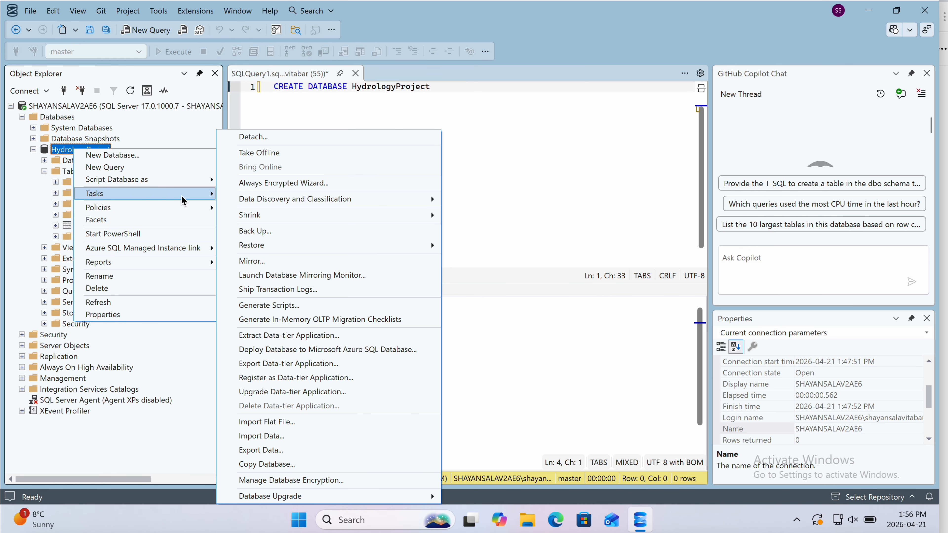
{"action": "left_click", "coordinate": [345, 424]}
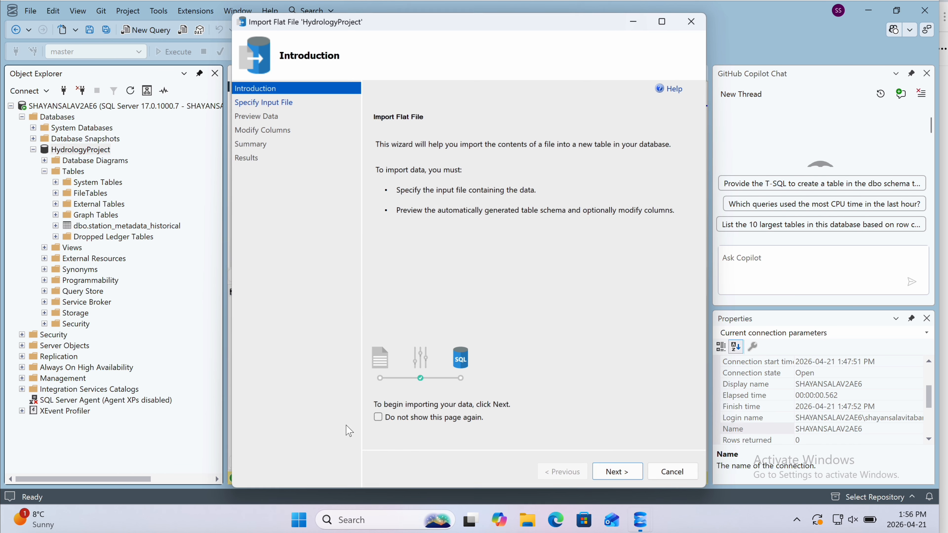
{"action": "left_click", "coordinate": [615, 475]}
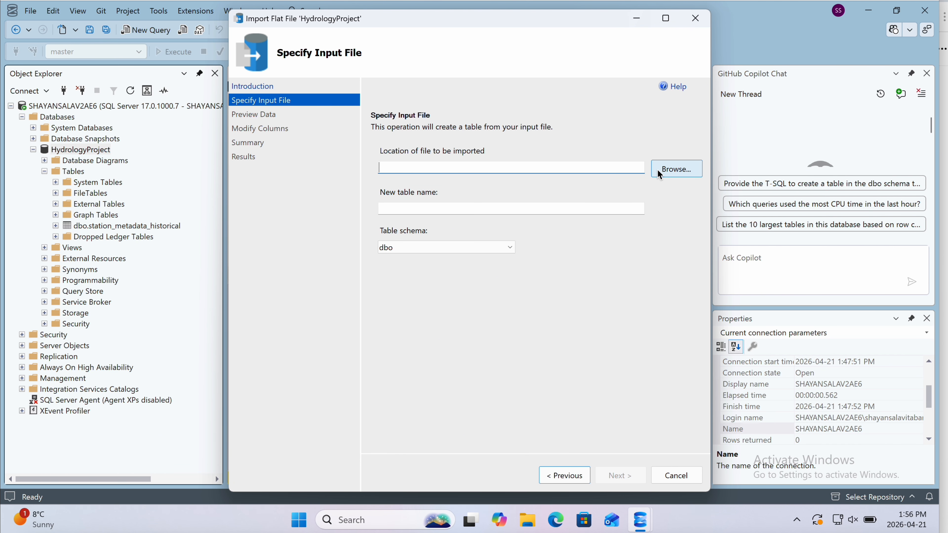
{"action": "left_click", "coordinate": [658, 170]}
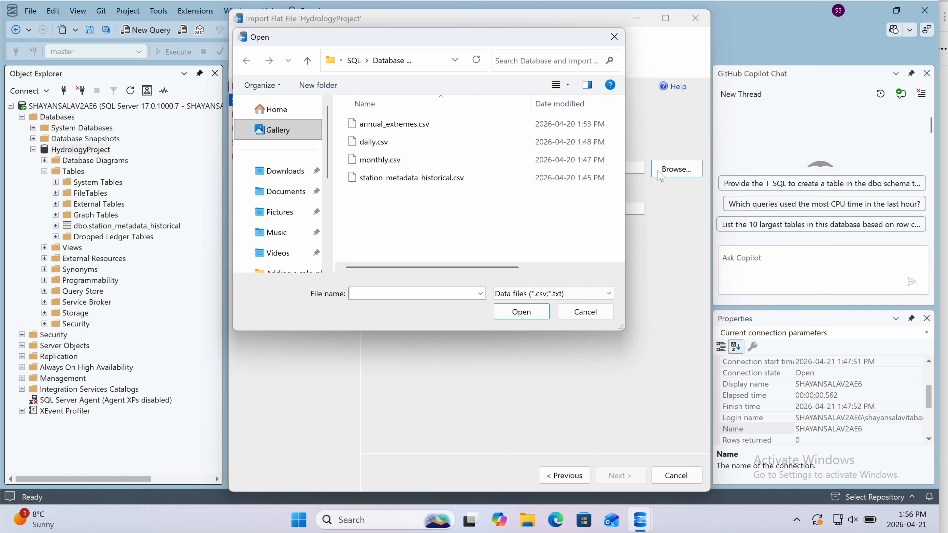
{"action": "left_click", "coordinate": [387, 127]}
{"action": "left_click", "coordinate": [520, 313]}
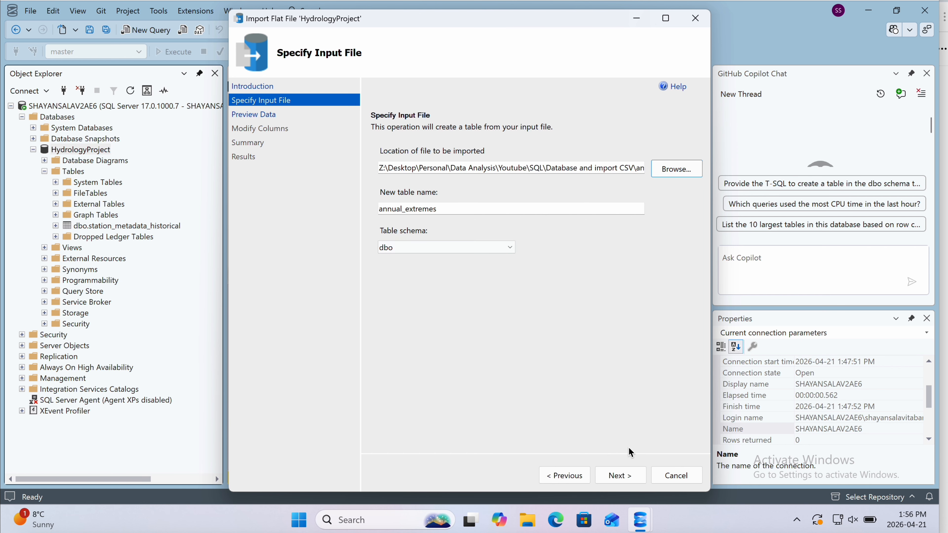
Allow nulls for all annual_extremes columns, run the import into HydrologyProject, and close the wizard.
{"action": "left_click", "coordinate": [617, 475]}
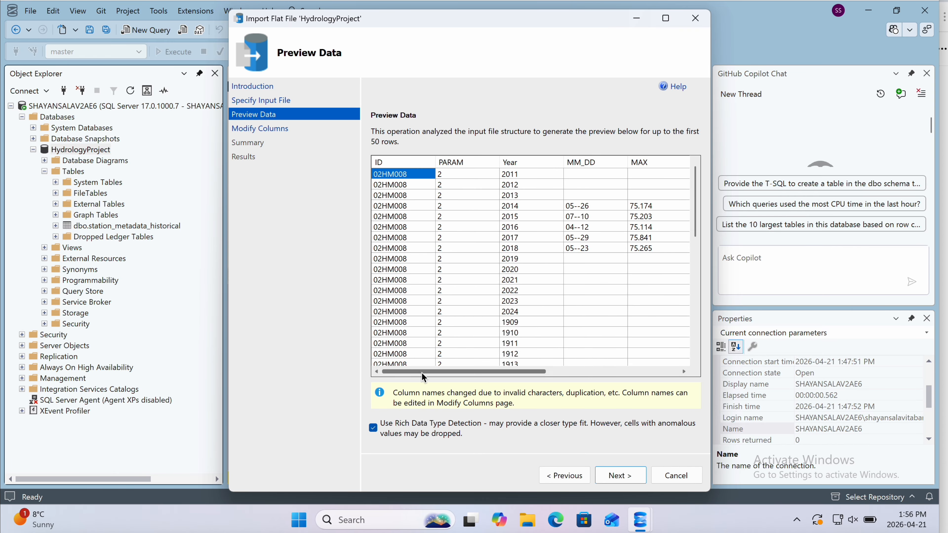
{"action": "mouse_move", "coordinate": [423, 374]}
{"action": "left_mouse_down"}
{"action": "mouse_move", "coordinate": [557, 364]}
{"action": "mouse_move", "coordinate": [423, 370]}
{"action": "left_mouse_up"}
{"action": "left_click", "coordinate": [620, 475]}
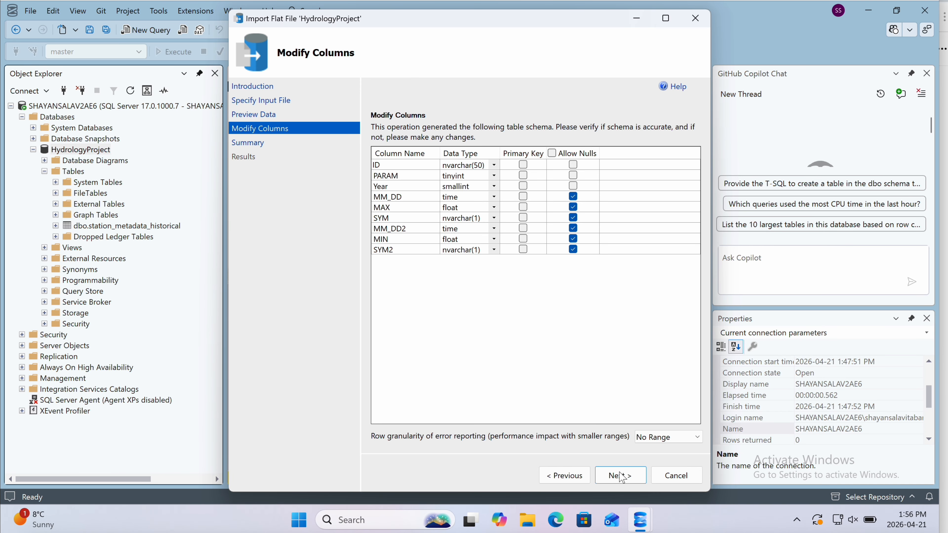
{"action": "left_click", "coordinate": [550, 153]}
{"action": "left_click", "coordinate": [635, 477]}
{"action": "left_click", "coordinate": [636, 479]}
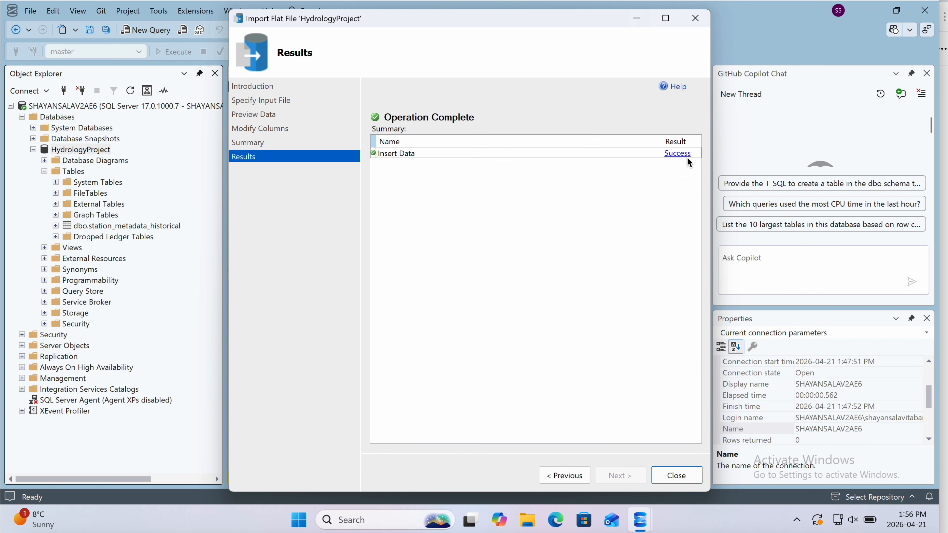
{"action": "left_click", "coordinate": [672, 477]}
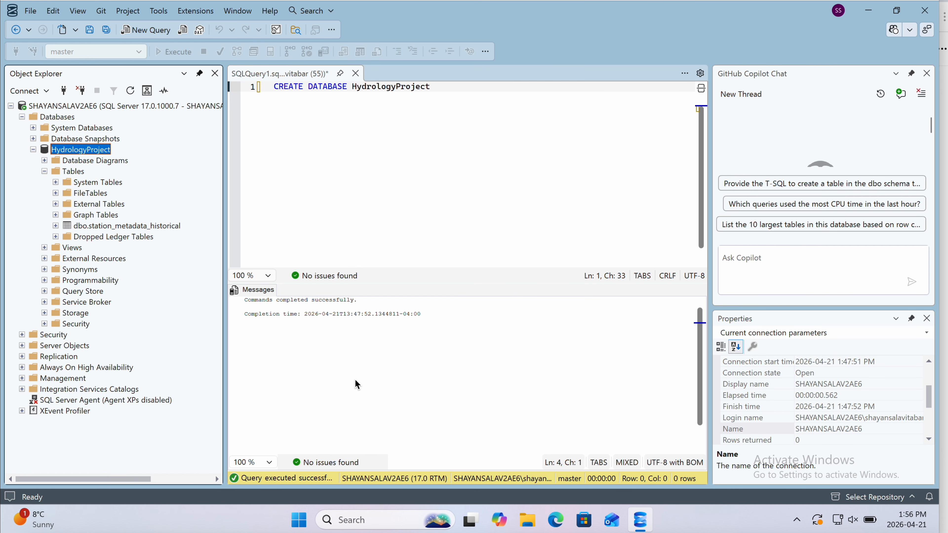
Start another flat file import into the HydrologyProject database with daily.csv as the input file.
{"action": "right_click", "coordinate": [76, 154]}
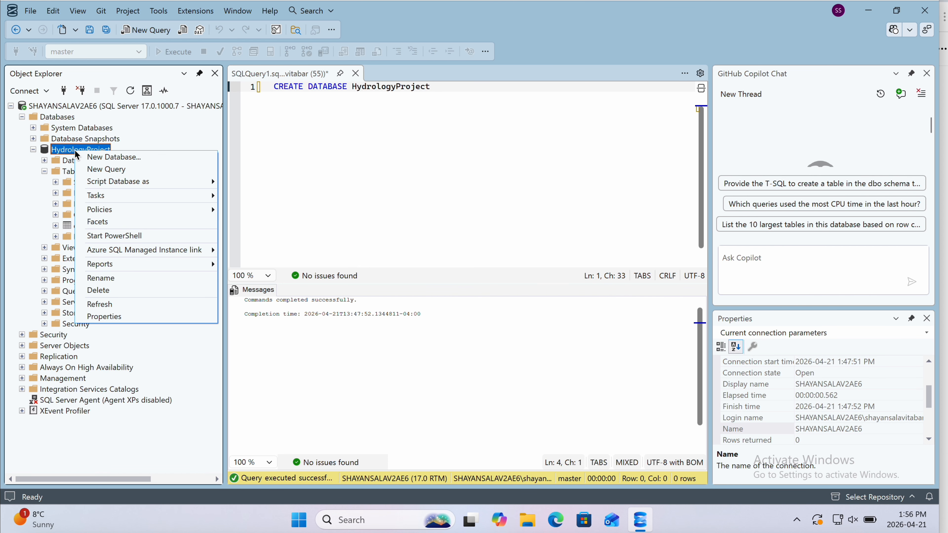
{"action": "mouse_move", "coordinate": [163, 196]}
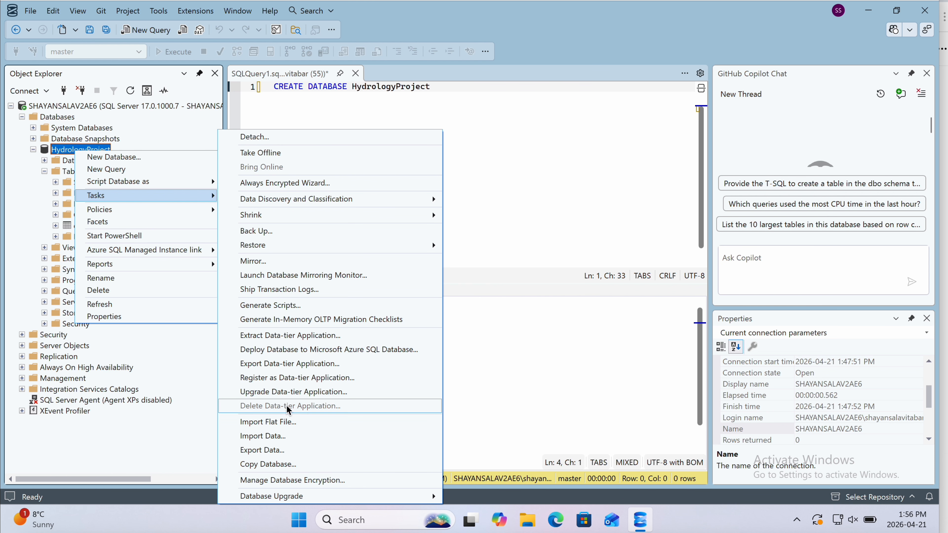
{"action": "left_click", "coordinate": [311, 422]}
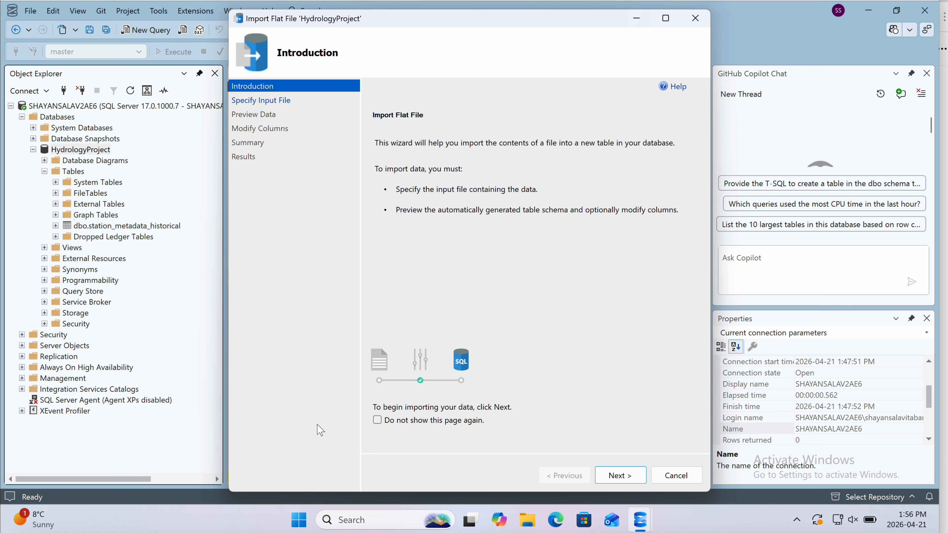
{"action": "left_click", "coordinate": [621, 475]}
{"action": "left_click", "coordinate": [672, 169]}
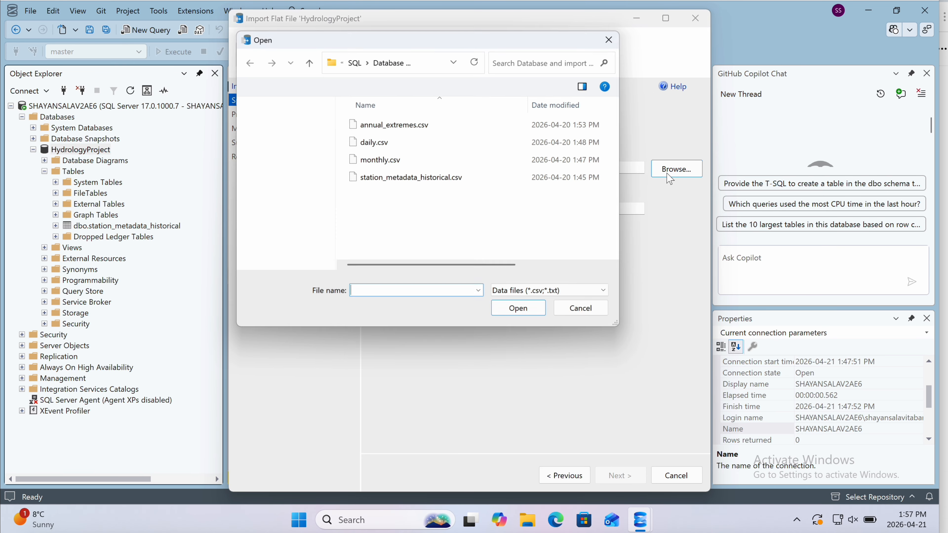
{"action": "left_click", "coordinate": [390, 142]}
{"action": "left_click", "coordinate": [513, 315]}
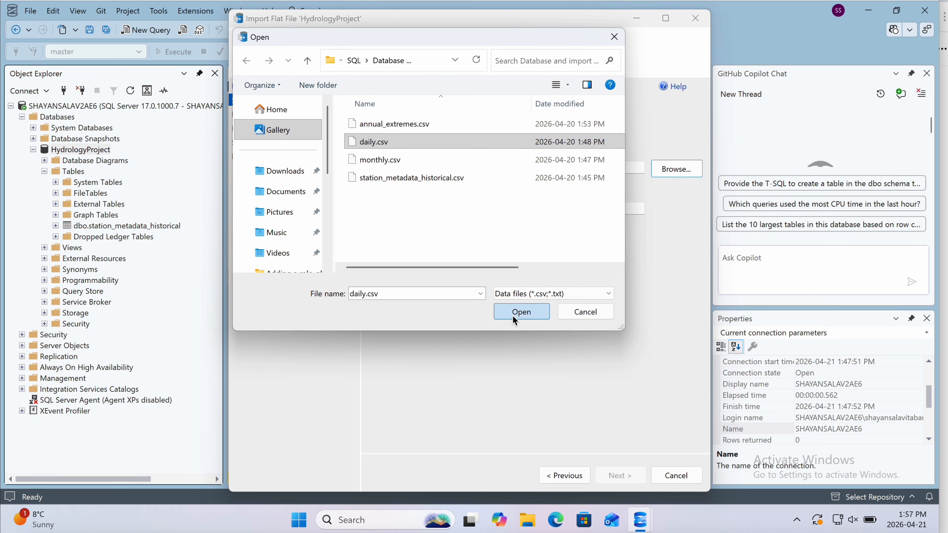
Allow nulls for all columns of the daily table, run its import, and close the wizard.
{"action": "left_click", "coordinate": [621, 474]}
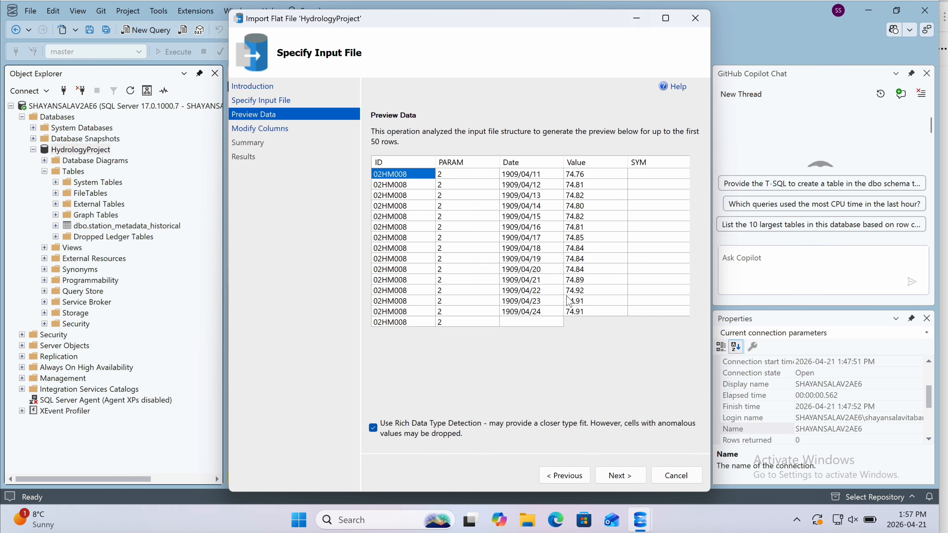
{"action": "left_click", "coordinate": [624, 481]}
{"action": "left_click", "coordinate": [552, 153]}
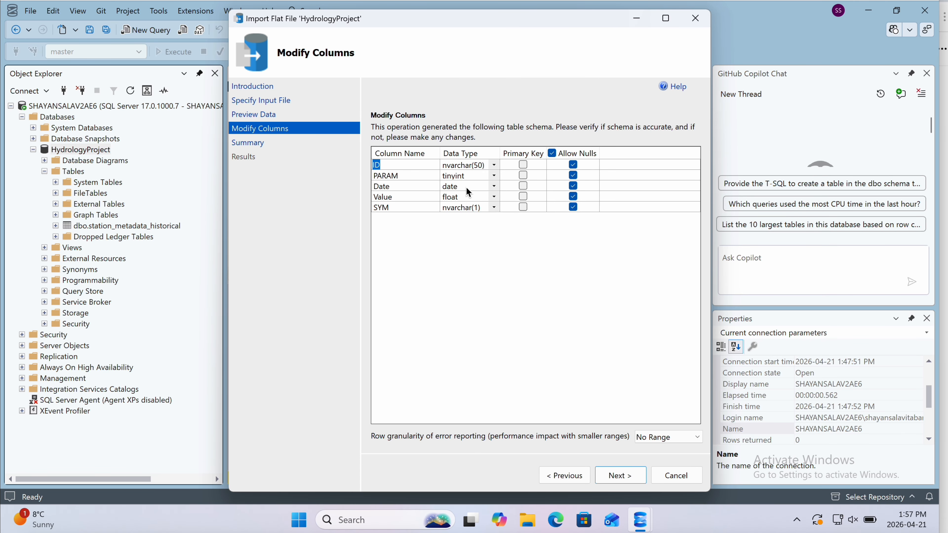
{"action": "left_click", "coordinate": [620, 475]}
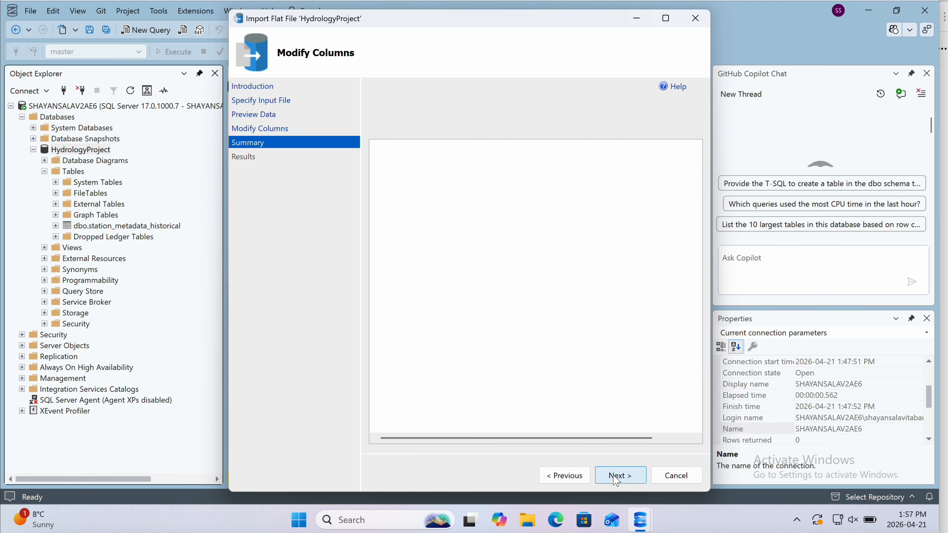
{"action": "left_click", "coordinate": [620, 475]}
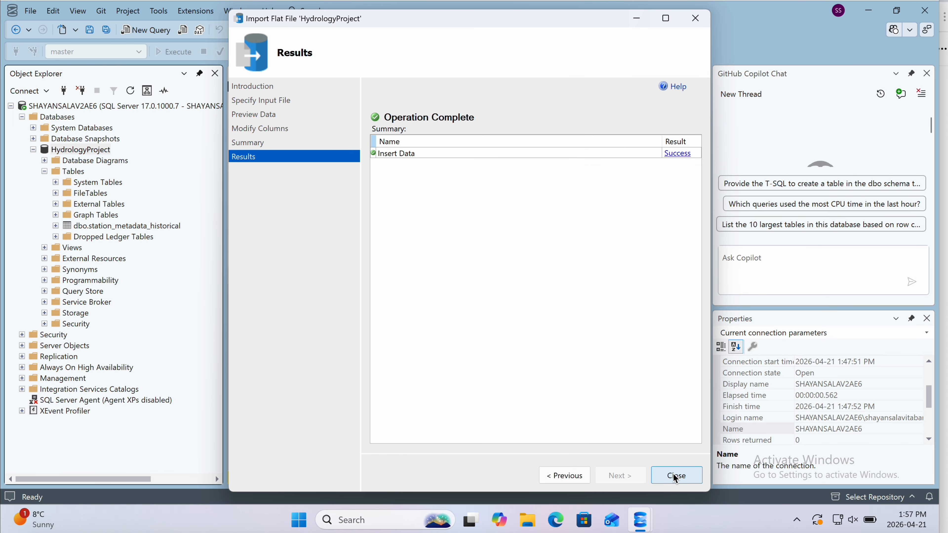
{"action": "left_click", "coordinate": [672, 474]}
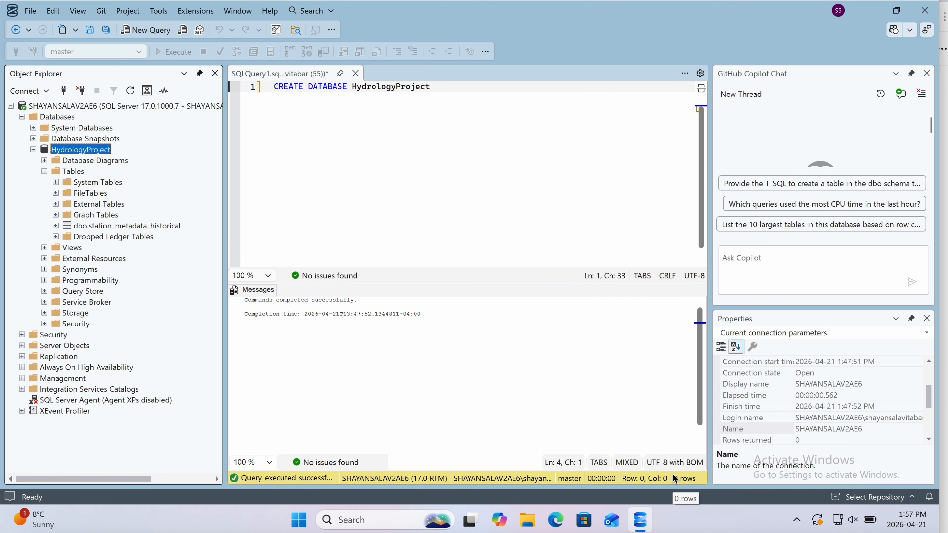
Refresh the object tree and expand HydrologyProject's tables, and create the support objects required for database diagramming.
{"action": "left_click", "coordinate": [130, 93]}
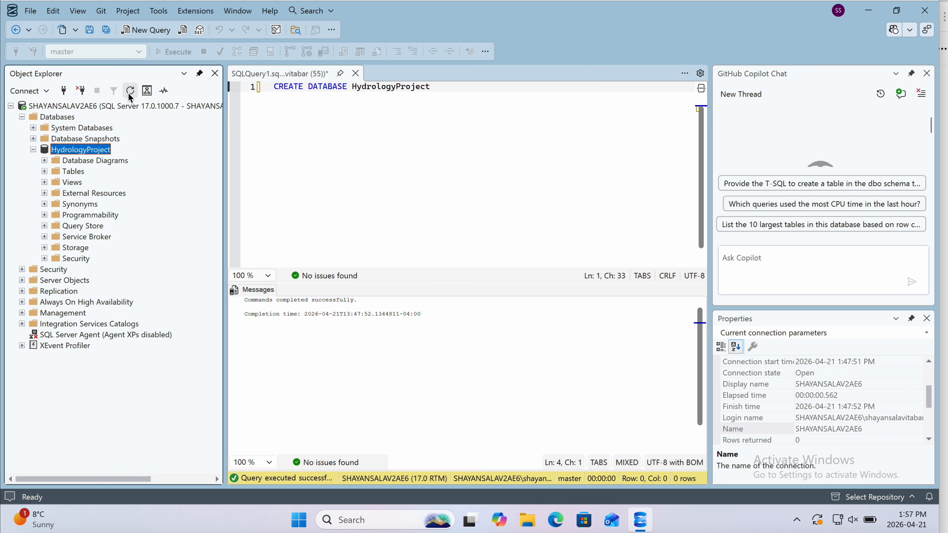
{"action": "left_click", "coordinate": [45, 171]}
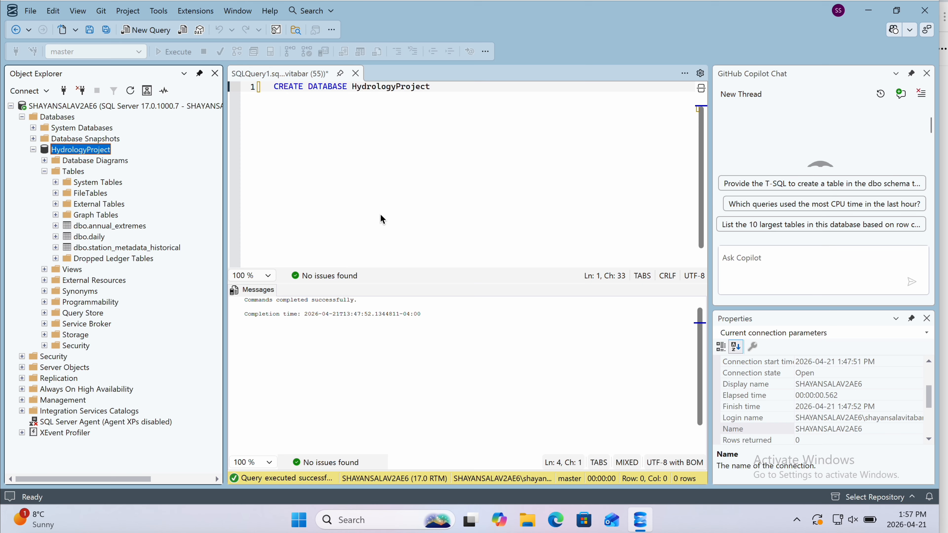
{"action": "left_click", "coordinate": [44, 160]}
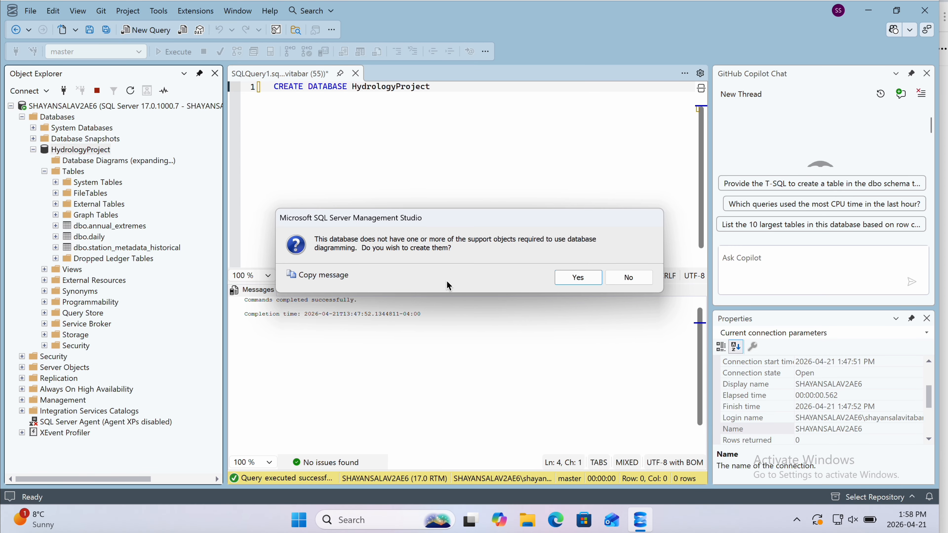
{"action": "left_click", "coordinate": [576, 278]}
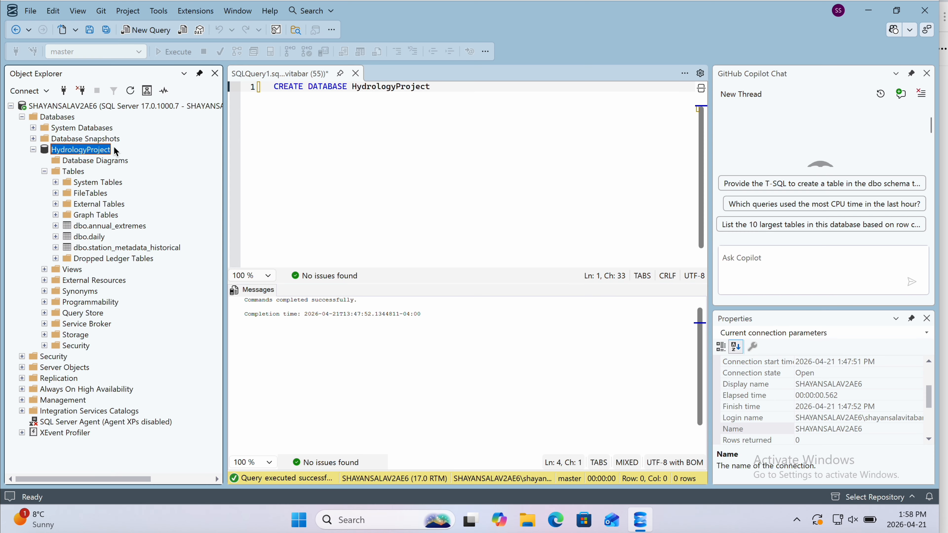
Create a new HydrologyProject database diagram containing the annual_extremes, daily and station_metadata_historical tables.
{"action": "right_click", "coordinate": [74, 163]}
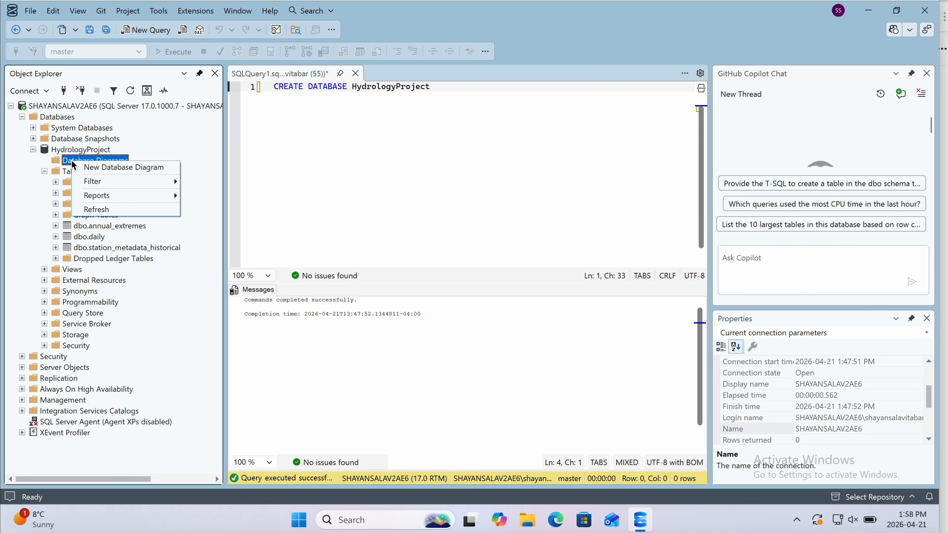
{"action": "left_click", "coordinate": [95, 170]}
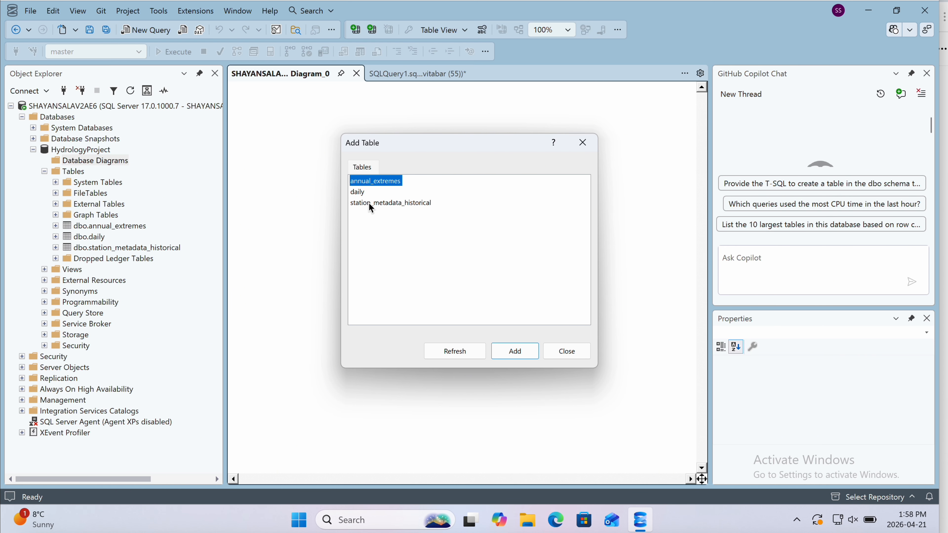
{"action": "left_click", "coordinate": [515, 356]}
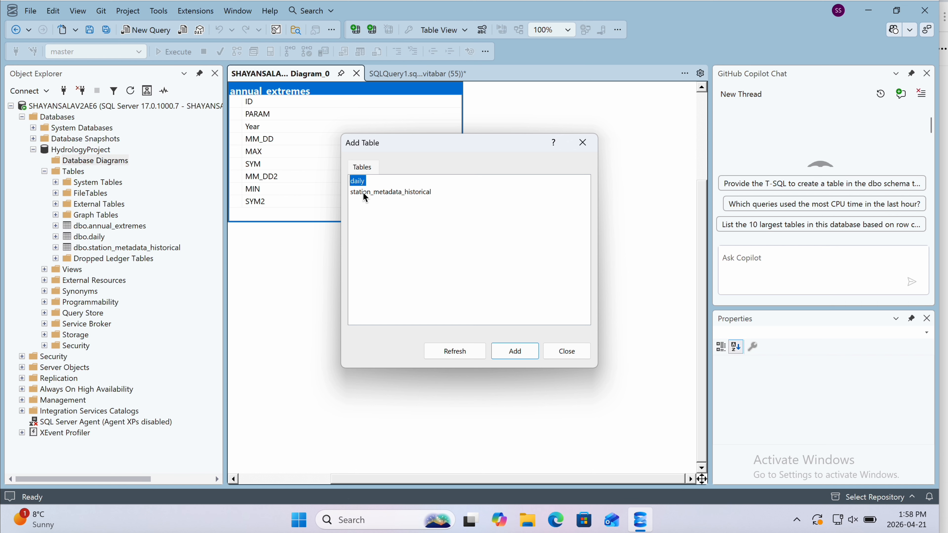
{"action": "left_click", "coordinate": [362, 192], "text": "shift"}
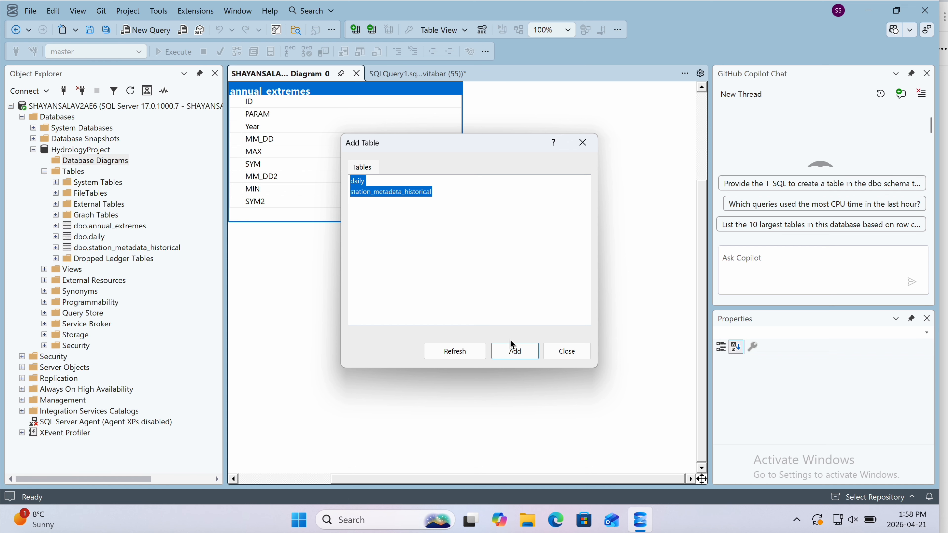
{"action": "left_click", "coordinate": [513, 346]}
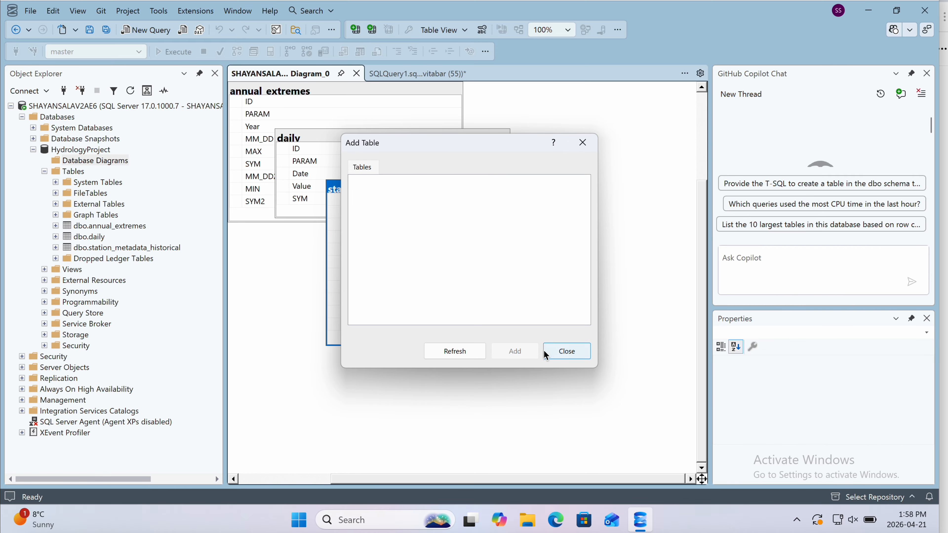
{"action": "left_click", "coordinate": [552, 350]}
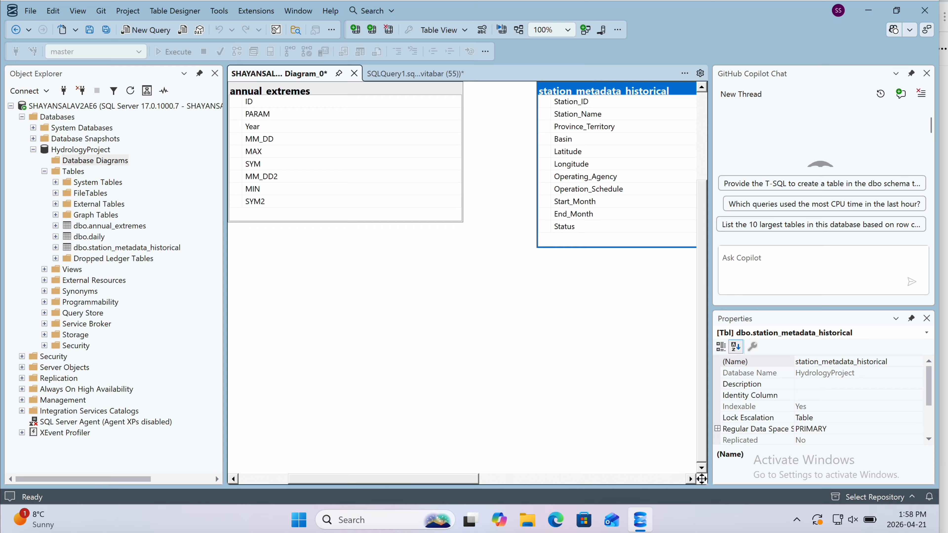
Arrange the diagram with station_metadata_historical beside annual_extremes and the daily table below them.
{"action": "mouse_move", "coordinate": [702, 479]}
{"action": "left_mouse_down"}
{"action": "mouse_move", "coordinate": [721, 471]}
{"action": "mouse_move", "coordinate": [697, 473]}
{"action": "left_mouse_up"}
{"action": "left_click_drag", "start_coordinate": [641, 134], "coordinate": [618, 135]}
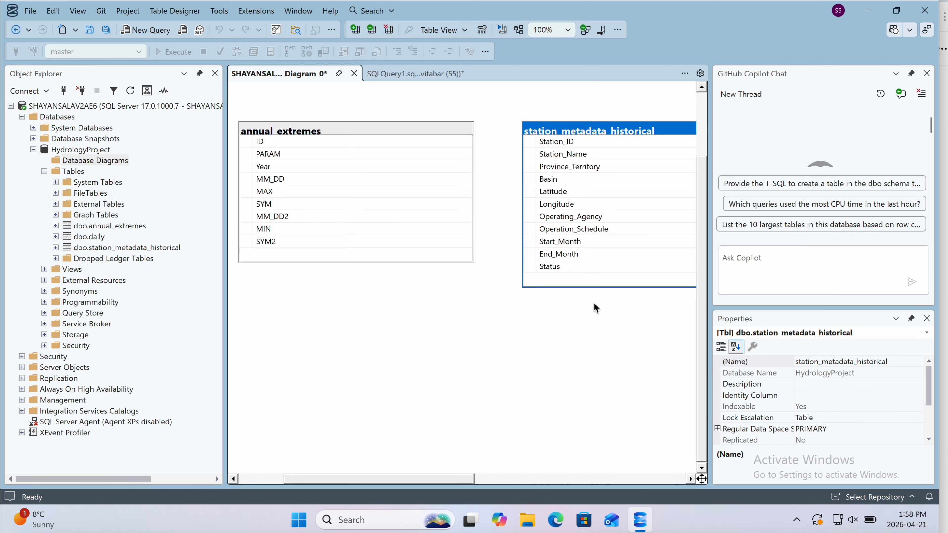
{"action": "scroll", "coordinate": [594, 307], "scroll_direction": "up", "scroll_amount": 3}
{"action": "left_click_drag", "start_coordinate": [444, 481], "coordinate": [600, 483]}
{"action": "left_click_drag", "start_coordinate": [294, 412], "coordinate": [272, 395]}
{"action": "left_click_drag", "start_coordinate": [497, 481], "coordinate": [341, 482]}
{"action": "left_click_drag", "start_coordinate": [642, 394], "coordinate": [363, 388]}
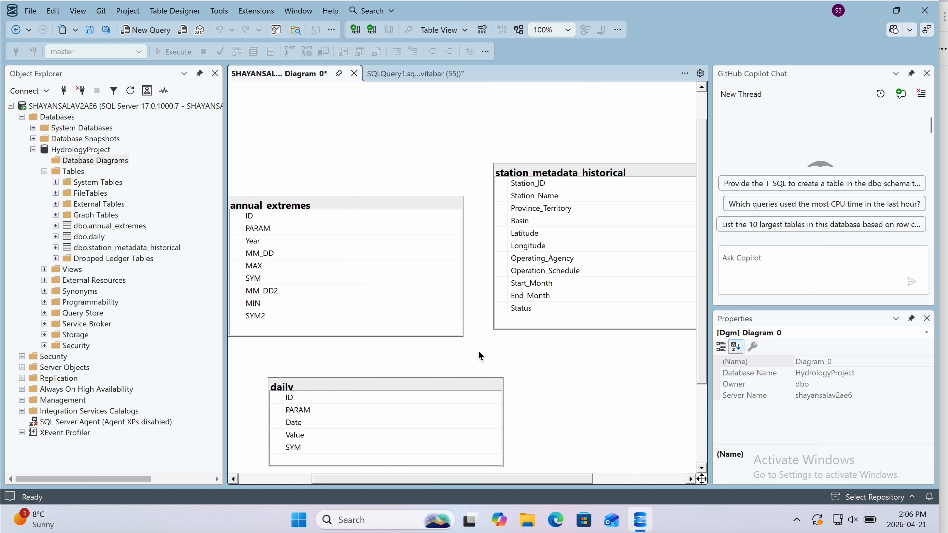
Set Station_ID as the primary key of the station_metadata_historical table.
{"action": "left_click", "coordinate": [503, 183]}
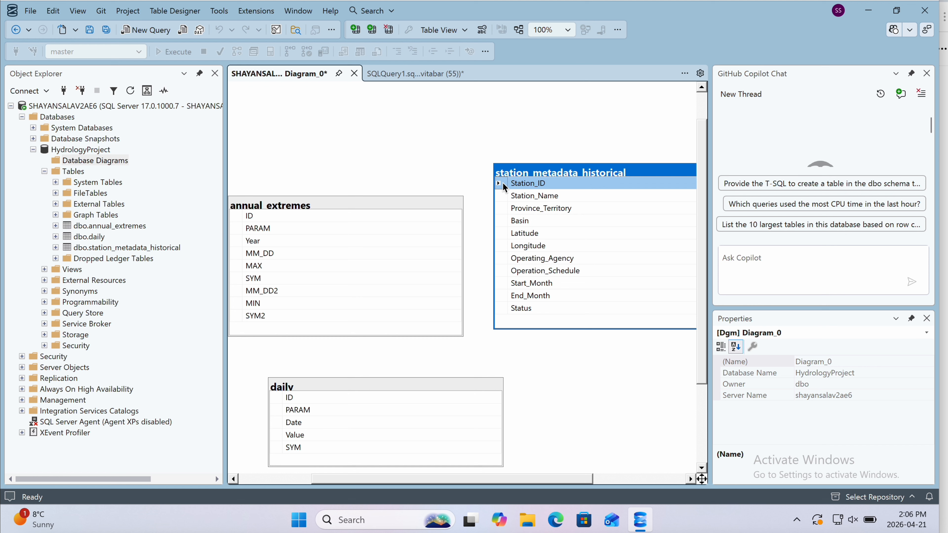
{"action": "right_click", "coordinate": [504, 186]}
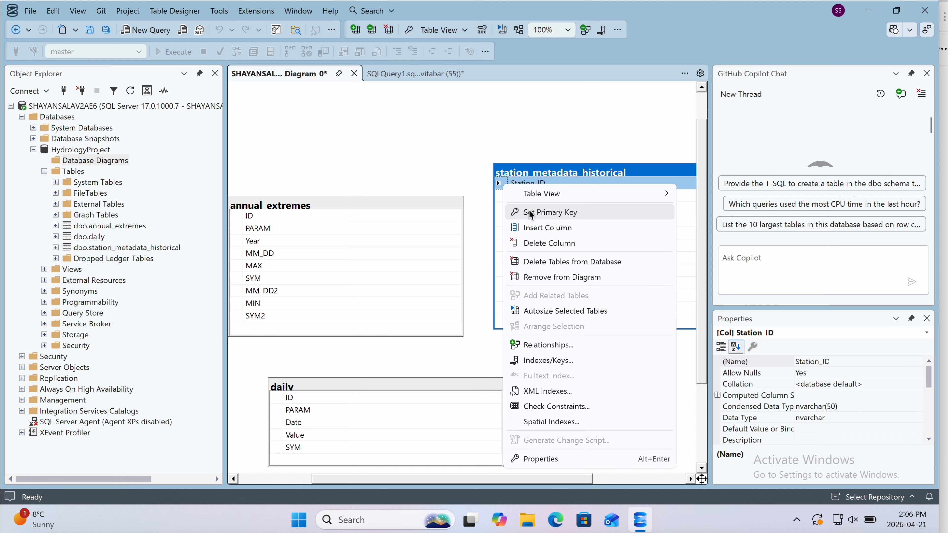
{"action": "left_click", "coordinate": [548, 214]}
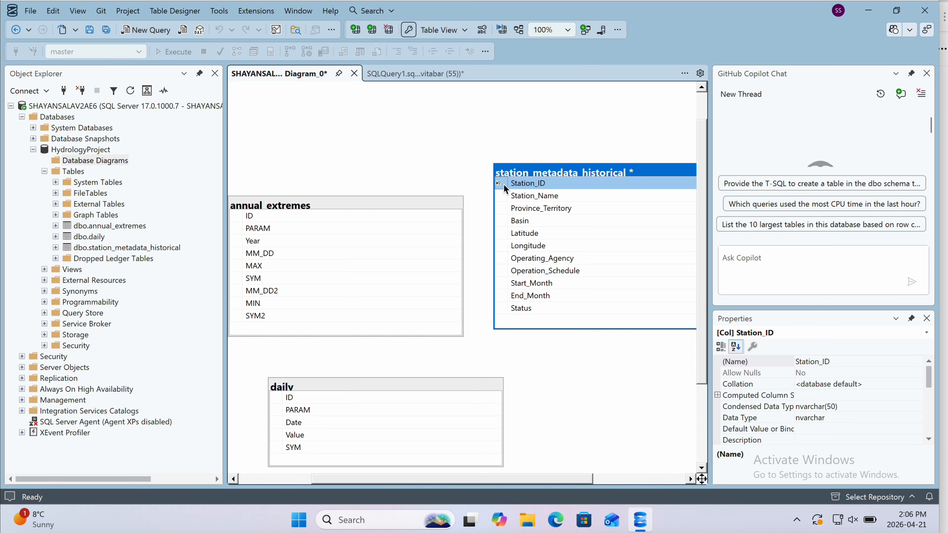
Create a foreign key relationship from annual_extremes ID to station_metadata_historical Station_ID, keeping the default name and settings.
{"action": "left_click_drag", "start_coordinate": [503, 184], "coordinate": [284, 219]}
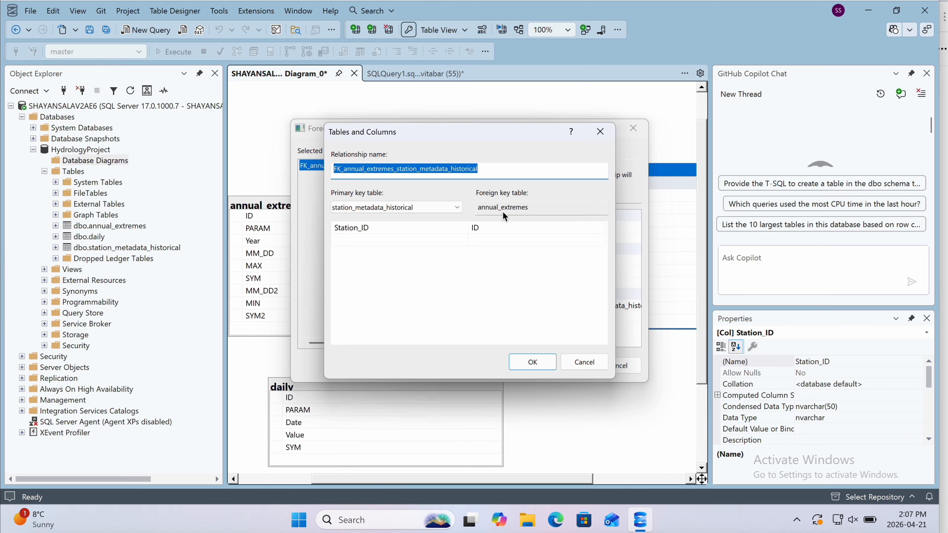
{"action": "left_click", "coordinate": [539, 365]}
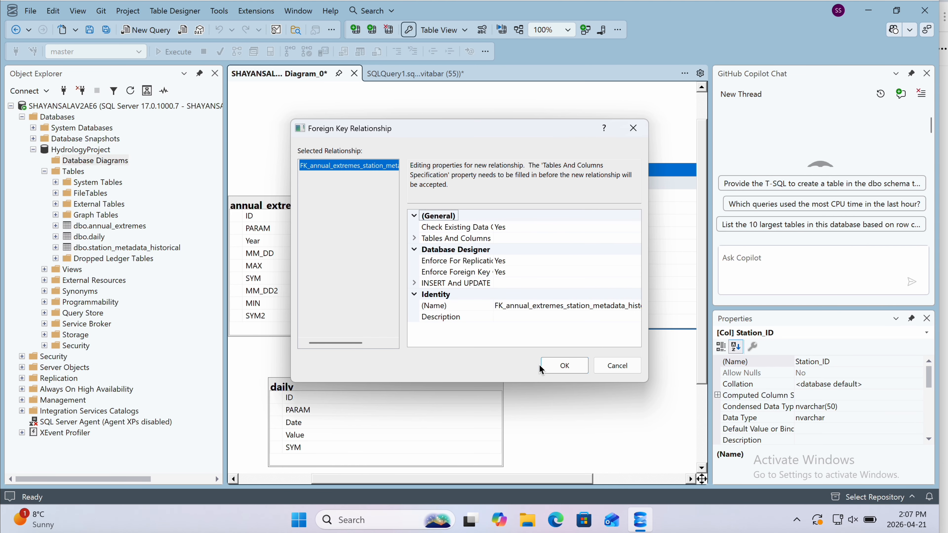
{"action": "left_click", "coordinate": [564, 366]}
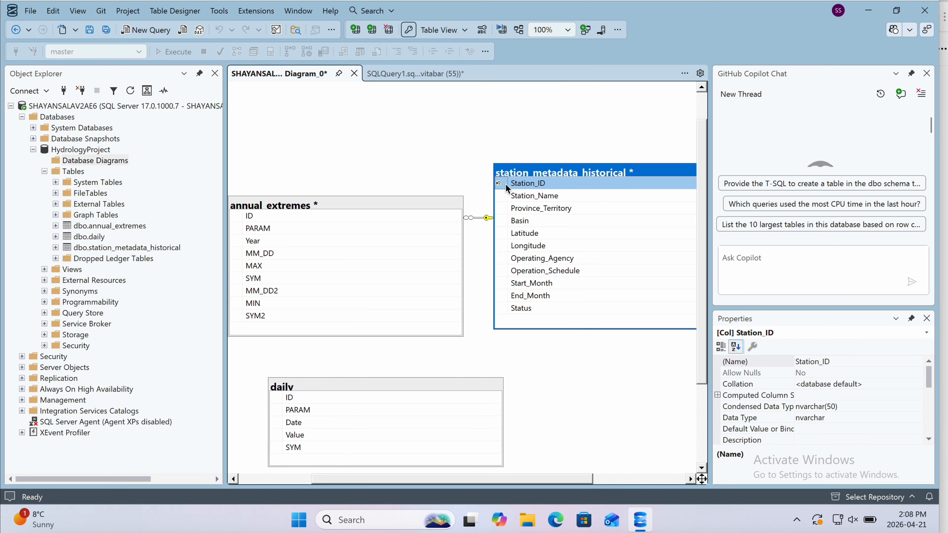
Create a default foreign key relationship from daily ID to station_metadata_historical Station_ID, and move the annual_extremes table higher in the diagram.
{"action": "left_click_drag", "start_coordinate": [505, 184], "coordinate": [313, 403]}
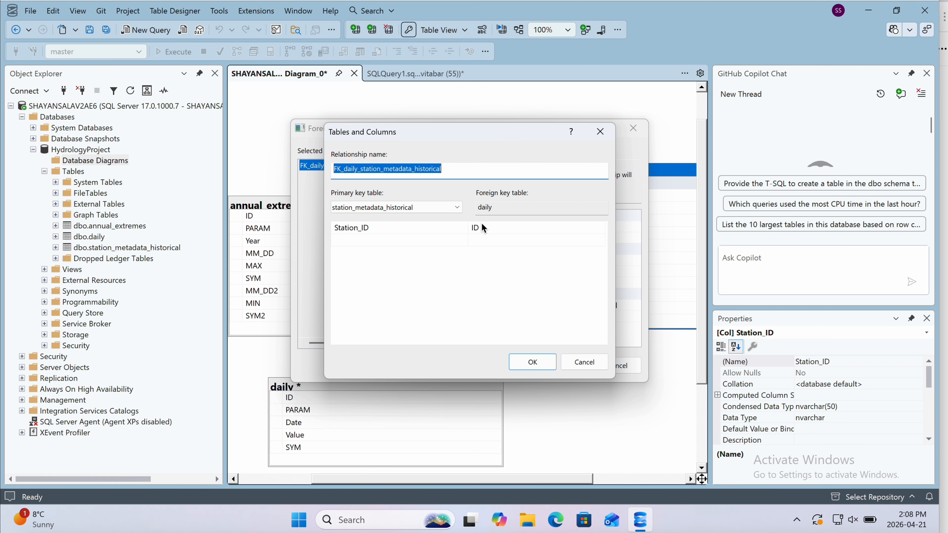
{"action": "left_click", "coordinate": [522, 362]}
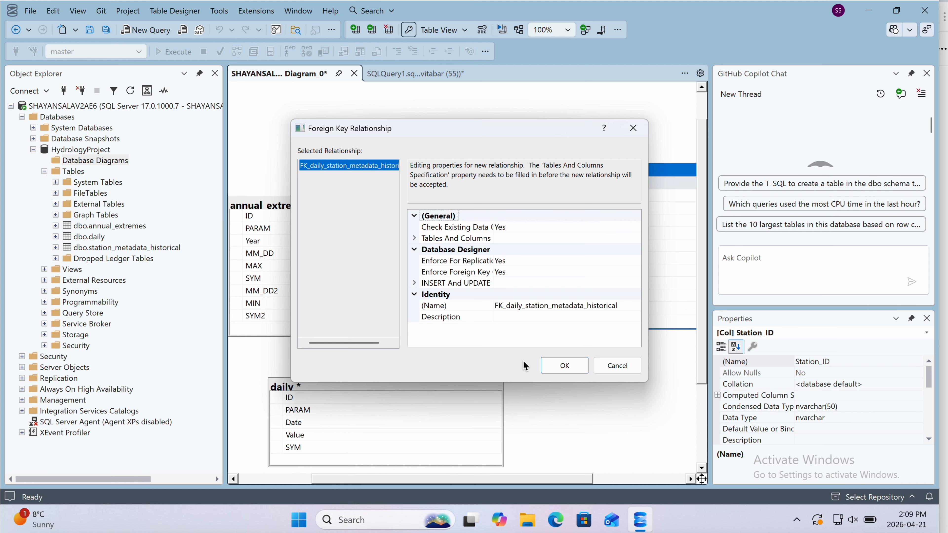
{"action": "left_click", "coordinate": [563, 369]}
{"action": "left_click_drag", "start_coordinate": [353, 198], "coordinate": [341, 136]}
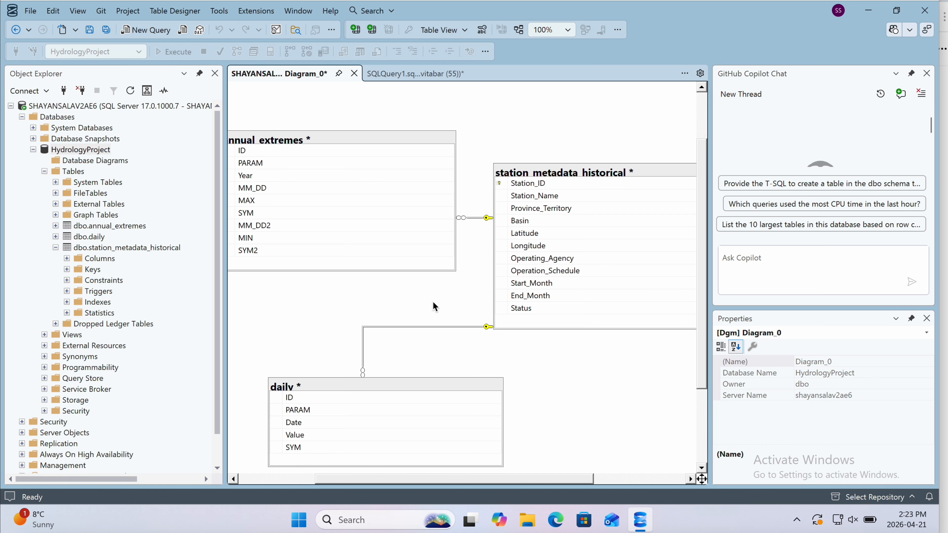
Open a new query for the HydrologyProject database and begin it with SELECT TOP (10).
{"action": "left_click", "coordinate": [70, 151]}
{"action": "left_click", "coordinate": [70, 151]}
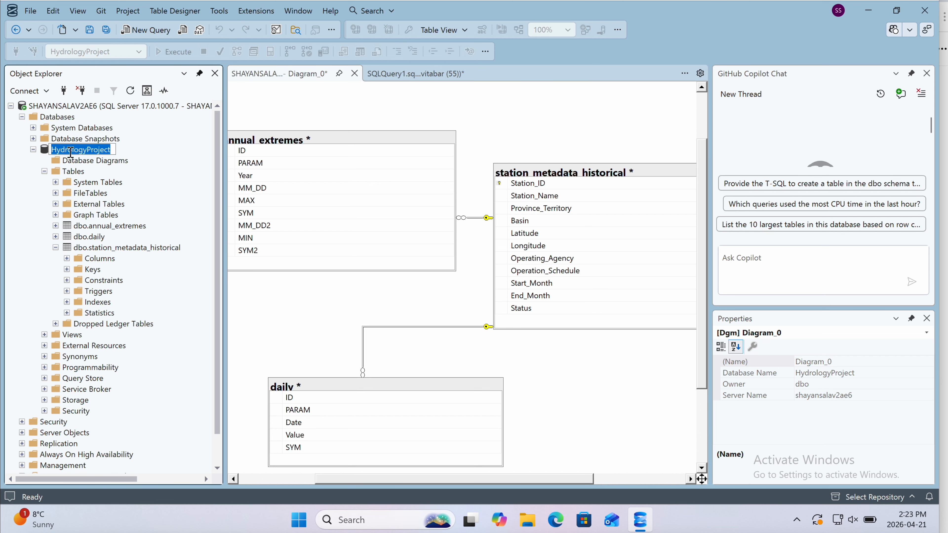
{"action": "left_click", "coordinate": [53, 151]}
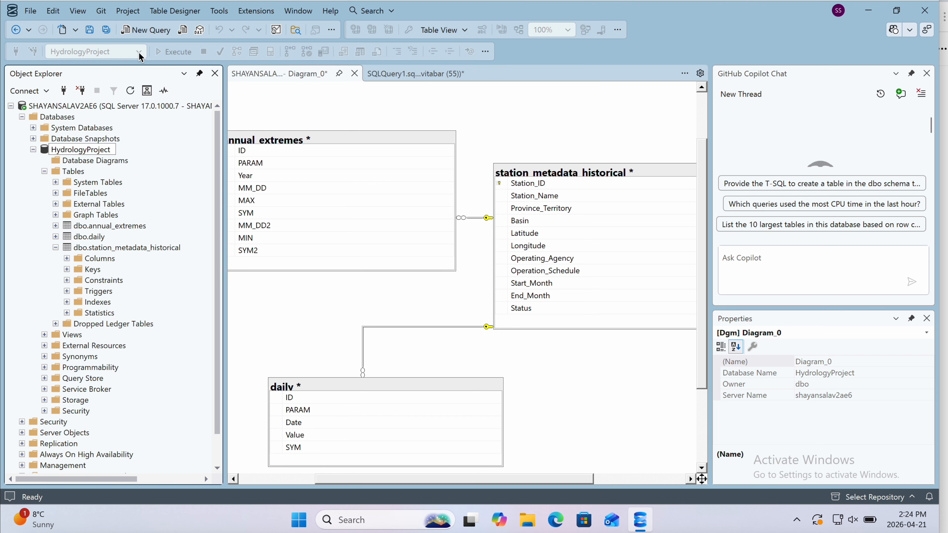
{"action": "left_click", "coordinate": [145, 30]}
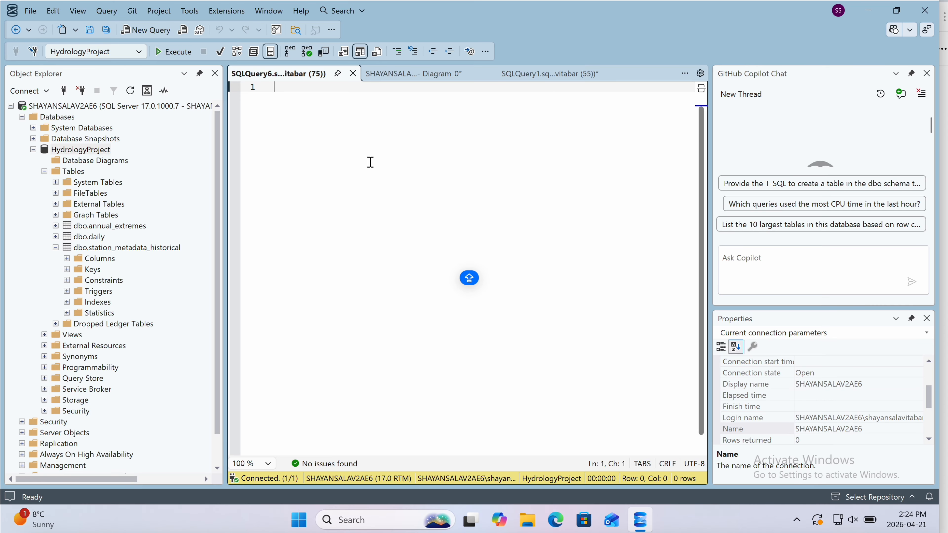
{"action": "type", "text": "SELECT "}
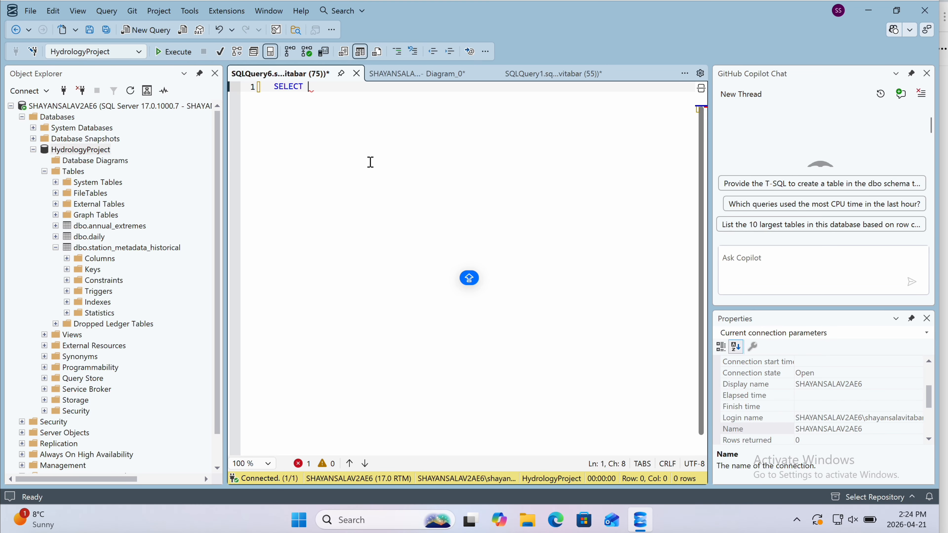
{"action": "type", "text": "TOP (10)"}
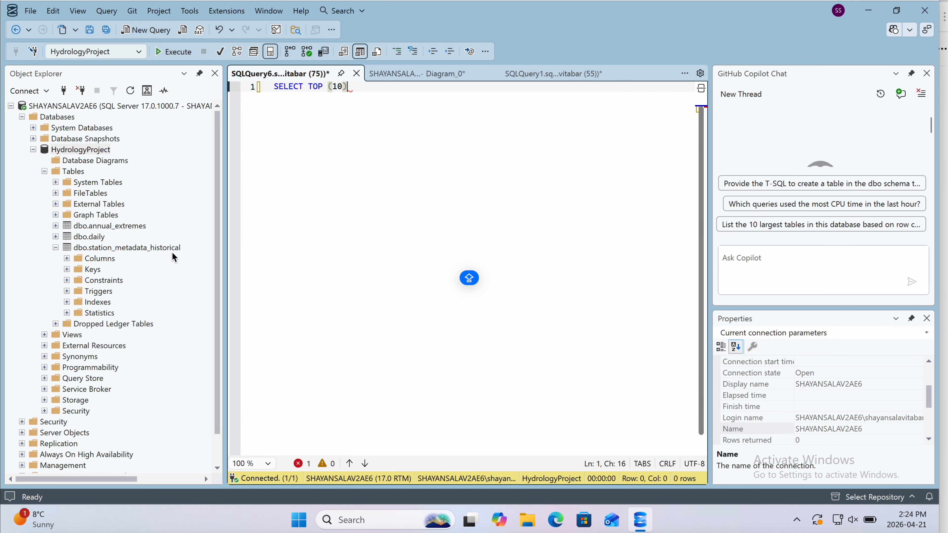
Expand the columns of station_metadata_historical and add [Station_ID] as the selected column after TOP (10).
{"action": "left_click", "coordinate": [67, 258]}
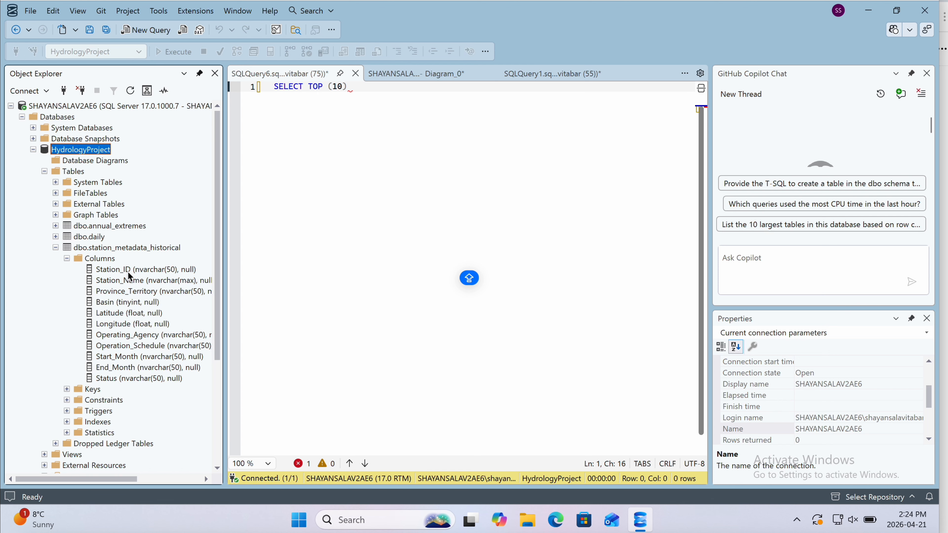
{"action": "left_click", "coordinate": [387, 87]}
{"action": "type", "text": "["}
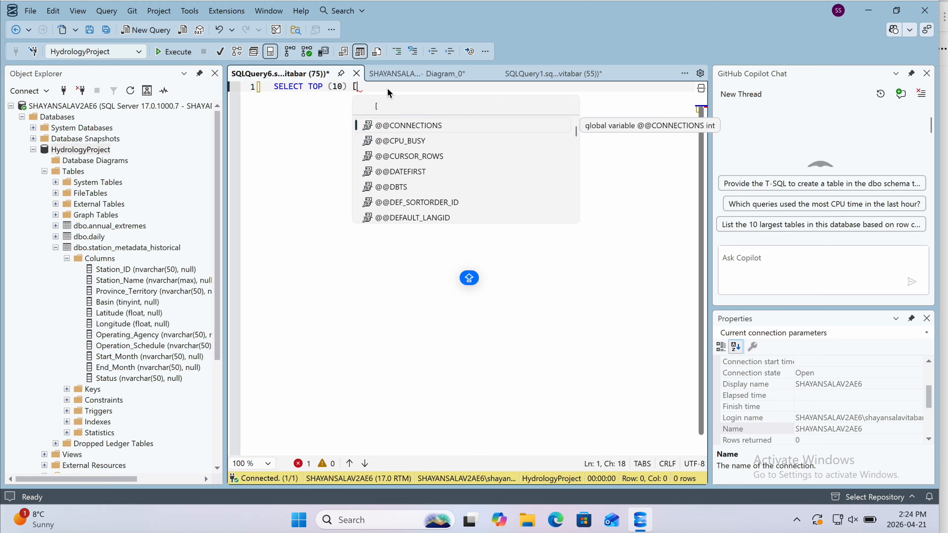
{"action": "type", "text": "STA"}
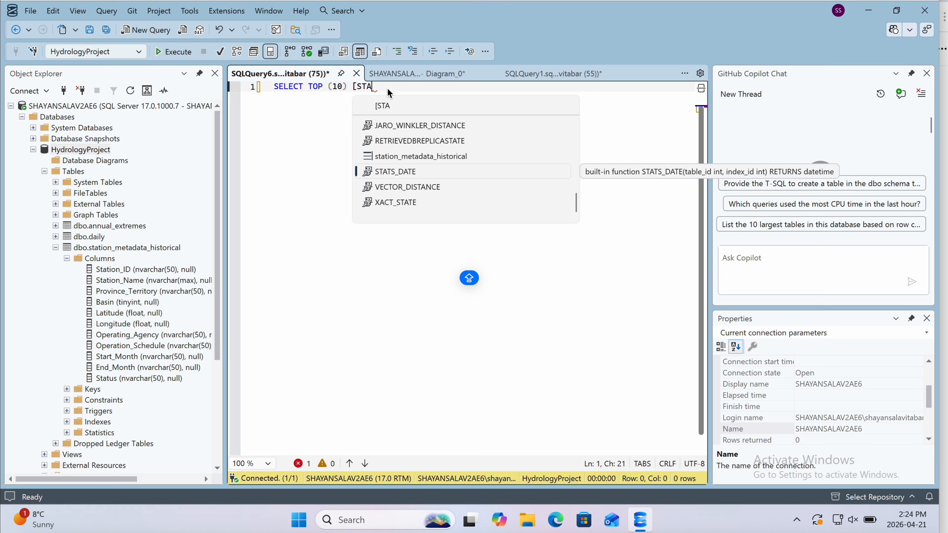
{"action": "key", "text": "BackSpace"}
{"action": "key", "text": "BackSpace"}
{"action": "type", "text": "tion"}
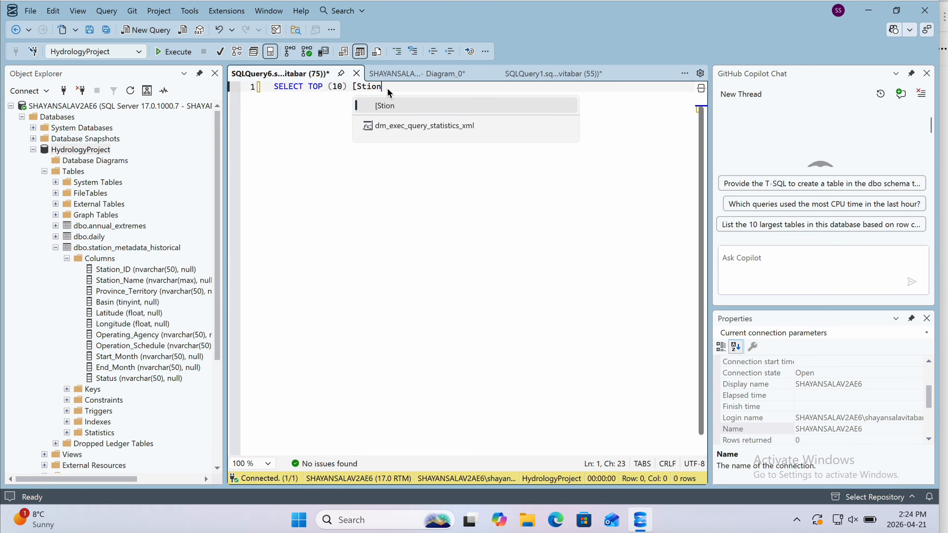
{"action": "key", "text": "BackSpace"}
{"action": "key", "text": "BackSpace"}
{"action": "key", "text": "BackSpace"}
{"action": "type", "text": "ation"}
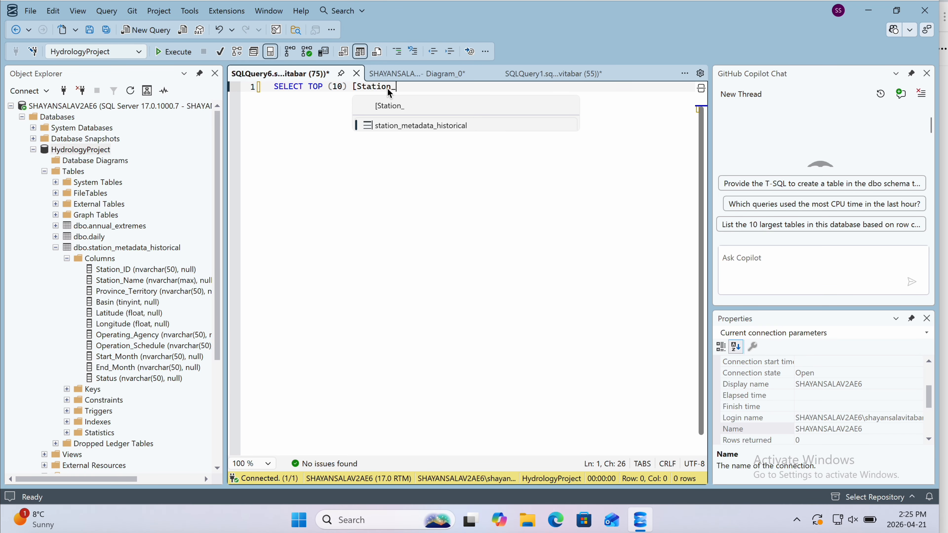
{"action": "type", "text": "_ID]"}
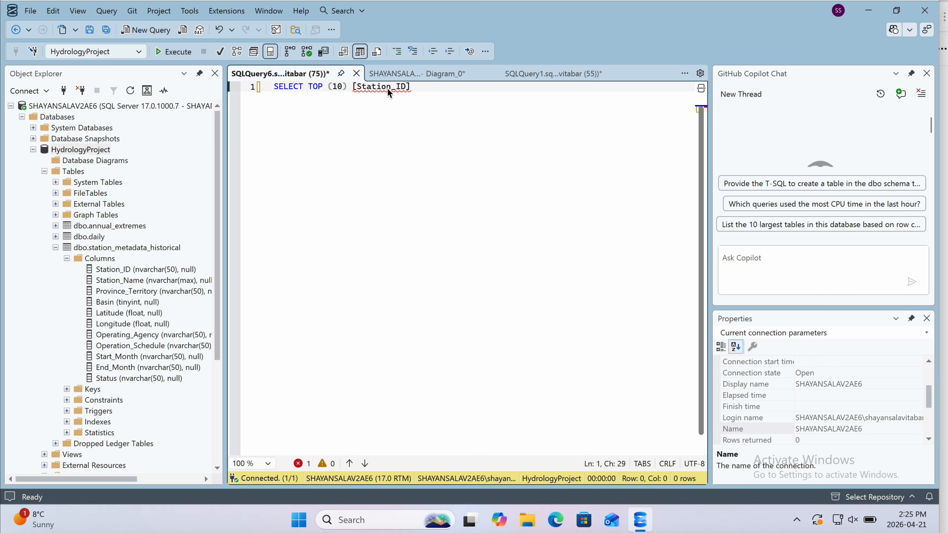
Add the line FROM [dbo].[station_metadata_historical] to the query and run it.
{"action": "key", "text": "Return"}
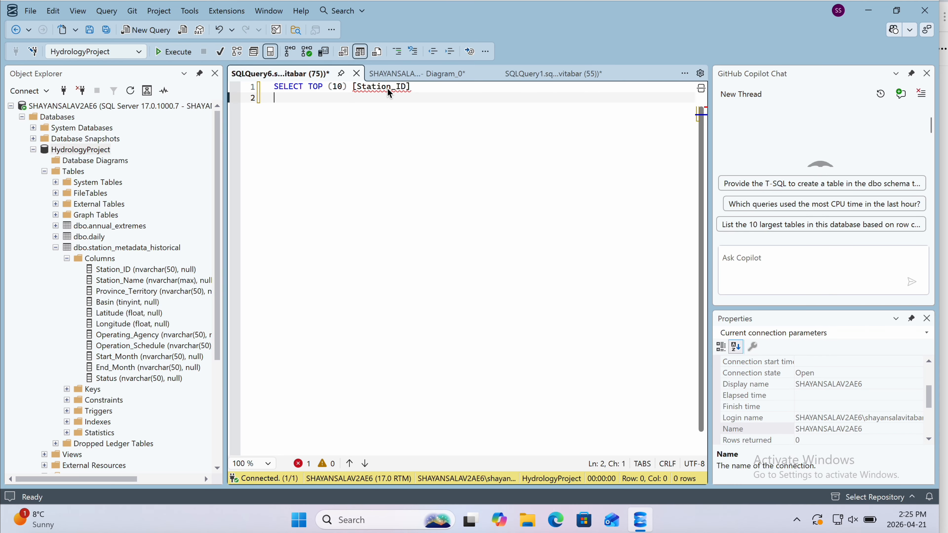
{"action": "type", "text": "FRO"}
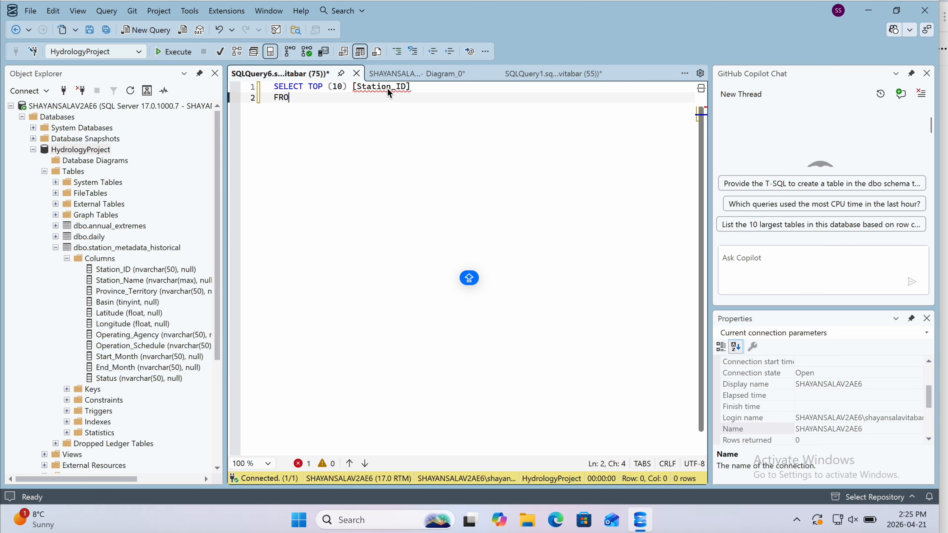
{"action": "type", "text": "M"}
{"action": "left_click", "coordinate": [91, 248]}
{"action": "left_click_drag", "start_coordinate": [91, 248], "coordinate": [320, 98]}
{"action": "left_click", "coordinate": [489, 101]}
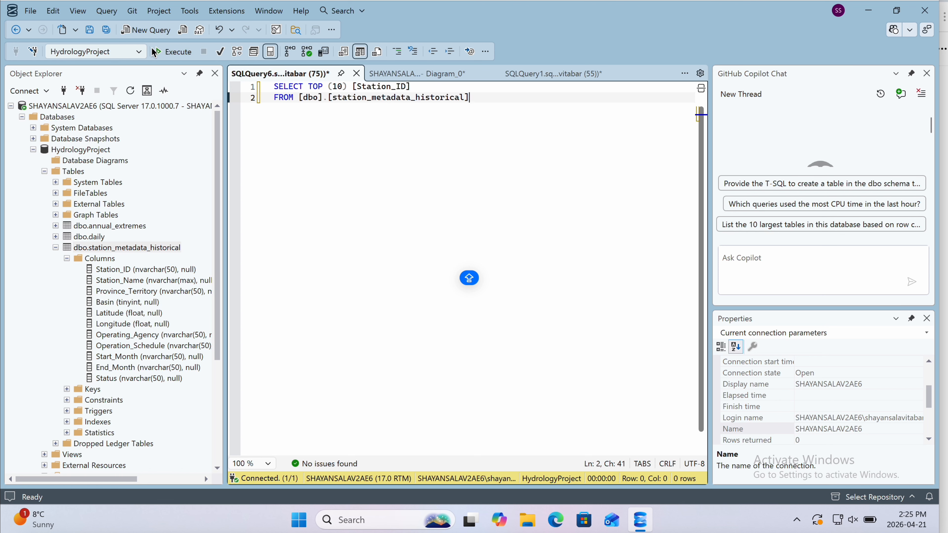
{"action": "left_click", "coordinate": [164, 54]}
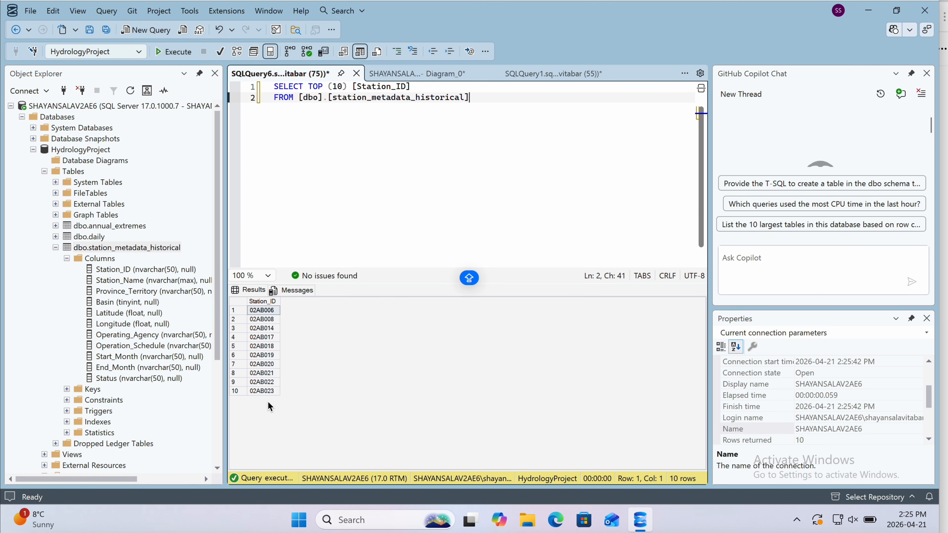
Add the [Basin] column on its own line after [Station_ID] in the SELECT list.
{"action": "left_click", "coordinate": [434, 87]}
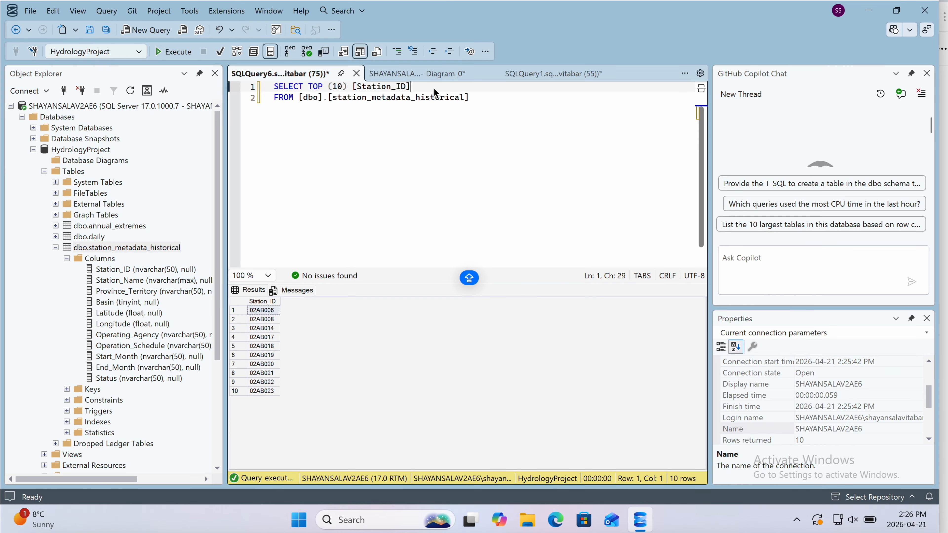
{"action": "type", "text": ","}
{"action": "key", "text": "Return"}
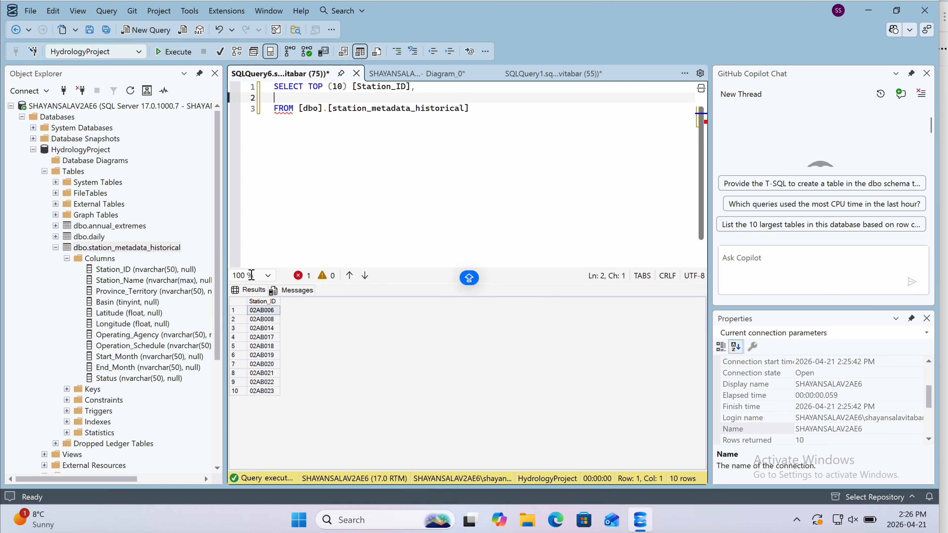
{"action": "left_click", "coordinate": [103, 302]}
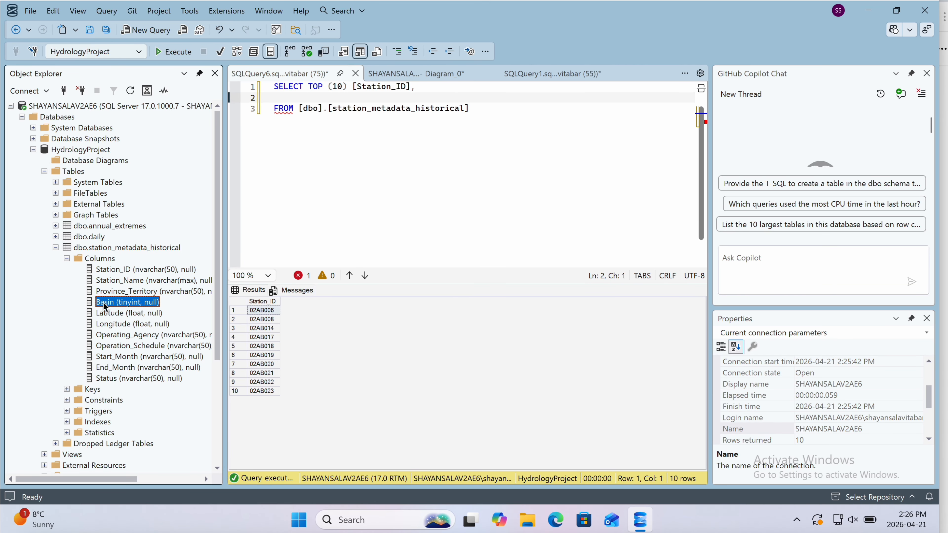
{"action": "left_click_drag", "start_coordinate": [103, 302], "coordinate": [290, 97]}
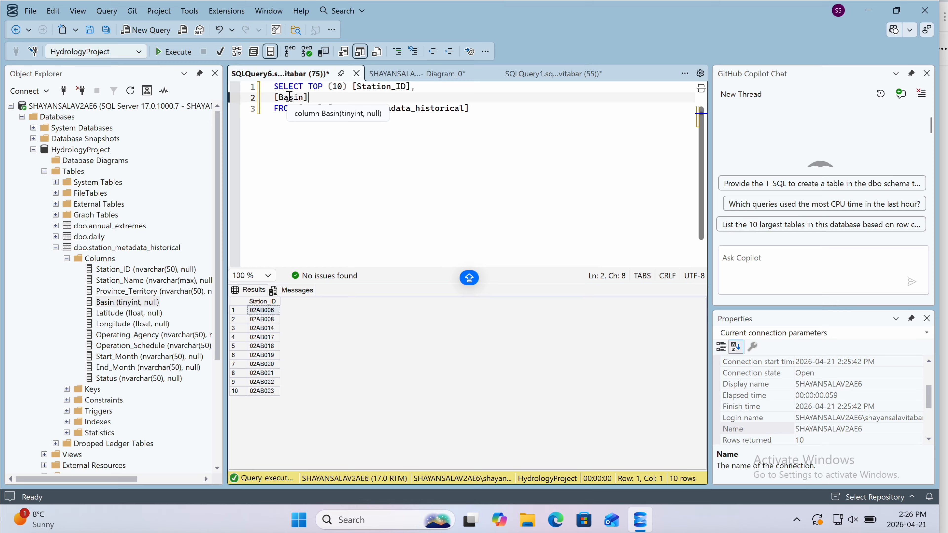
Add the [Latitude] column on its own line after [Basin] and run the query.
{"action": "type", "text": ","}
{"action": "key", "text": "Return"}
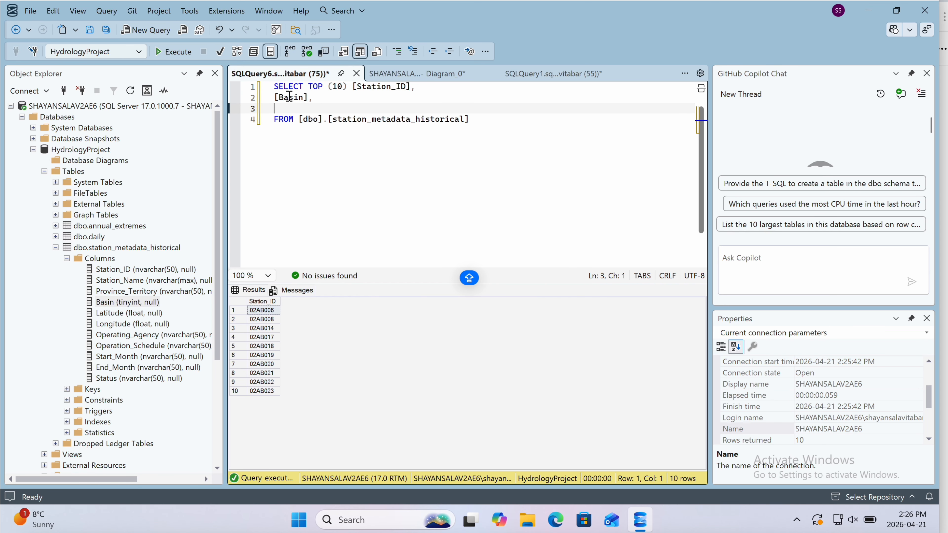
{"action": "left_click", "coordinate": [103, 313]}
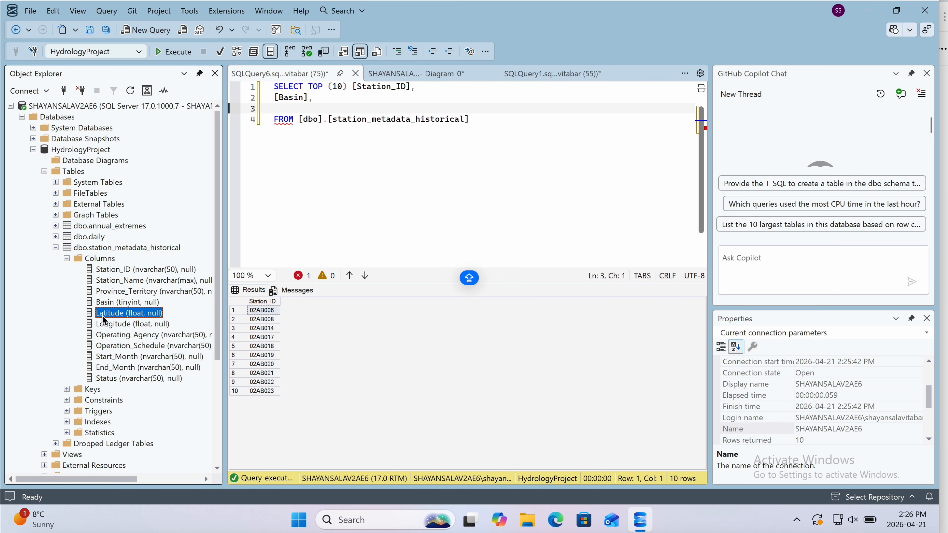
{"action": "left_click_drag", "start_coordinate": [103, 314], "coordinate": [329, 108]}
{"action": "left_click", "coordinate": [329, 108]}
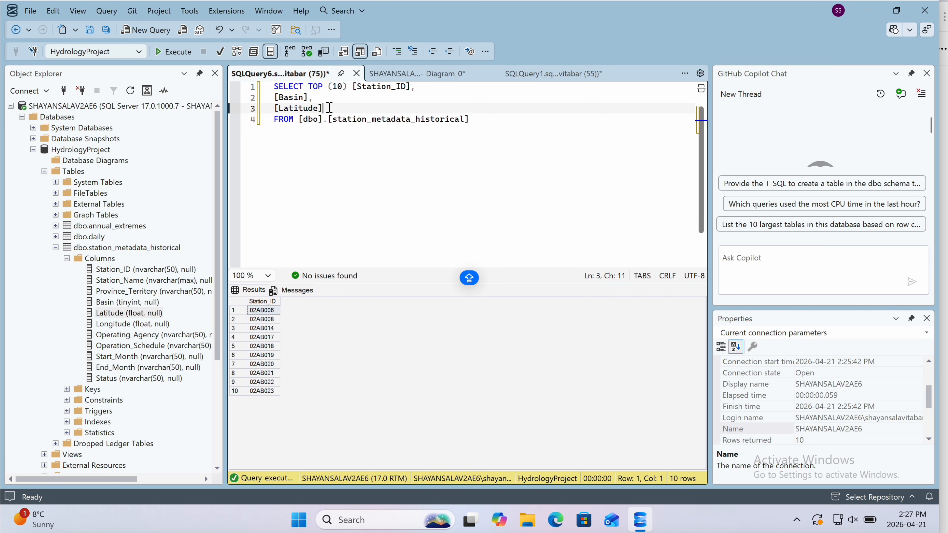
{"action": "left_click", "coordinate": [169, 53]}
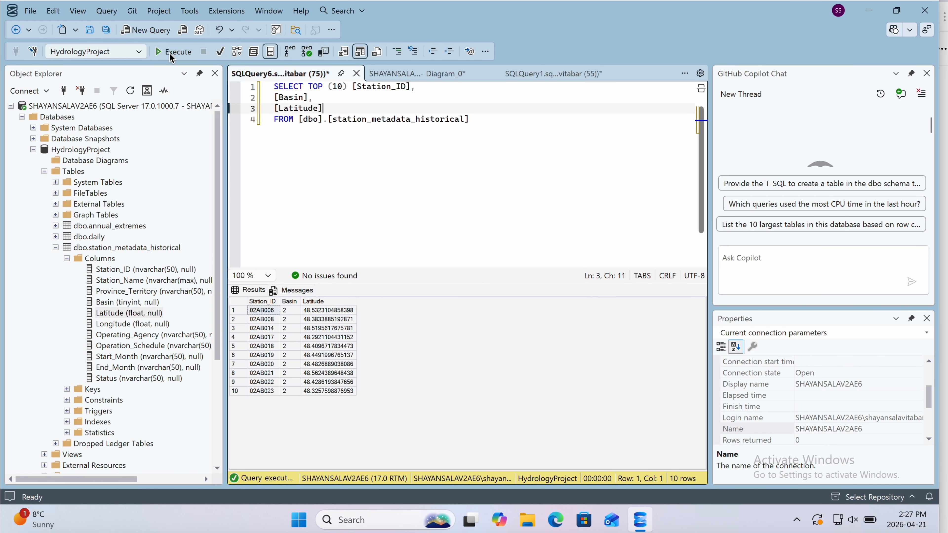